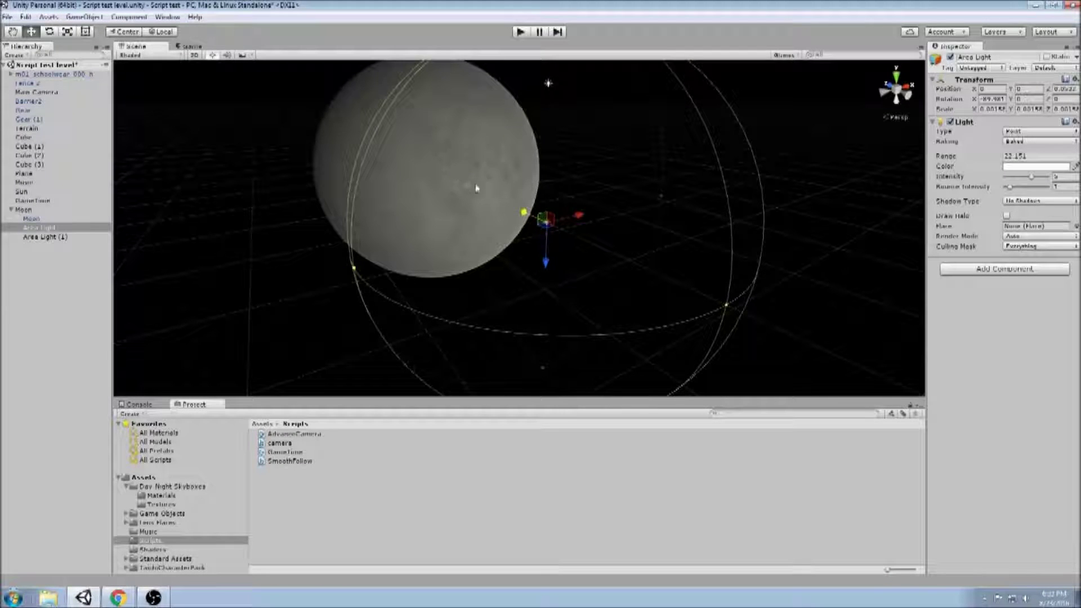
# Step: Pan the Scene view right and down to centre the moon, returning to the Move tool
pyautogui.click(12, 32)
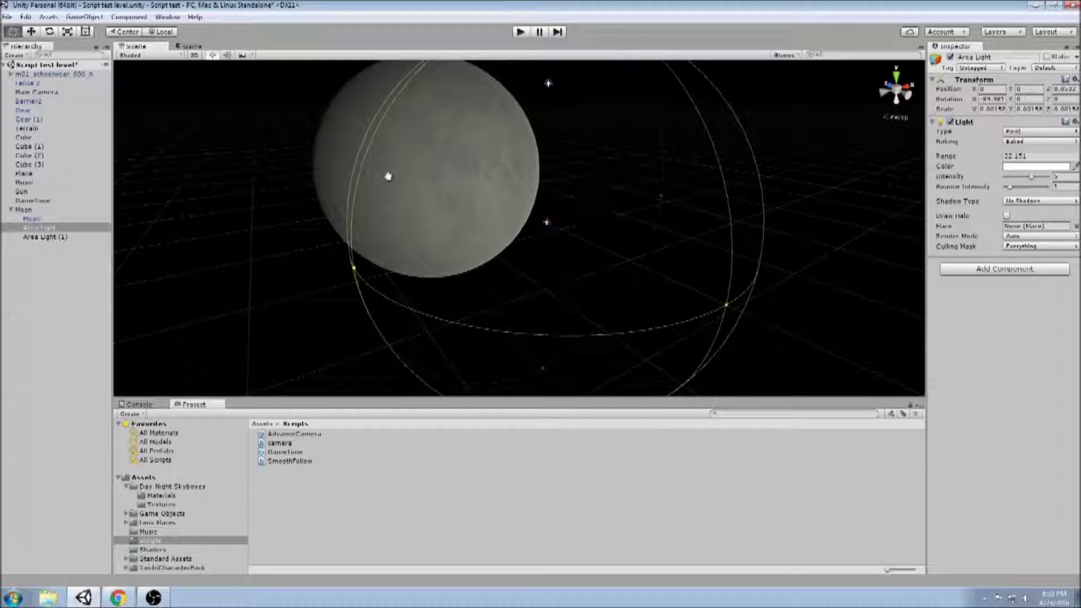
pyautogui.moveTo(386, 174); pyautogui.dragTo(440, 206)
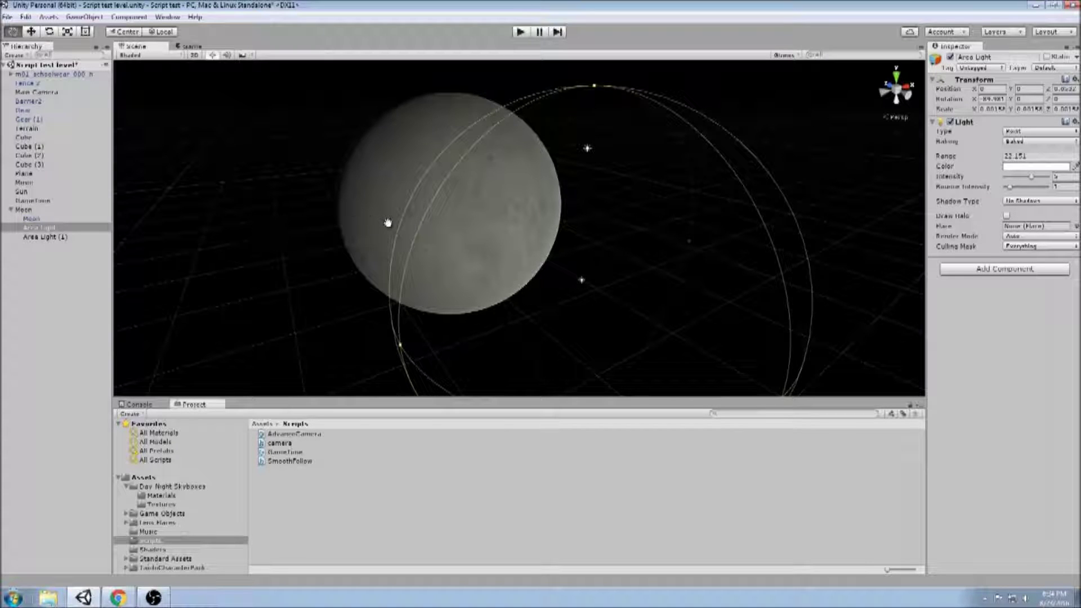
pyautogui.click(31, 32)
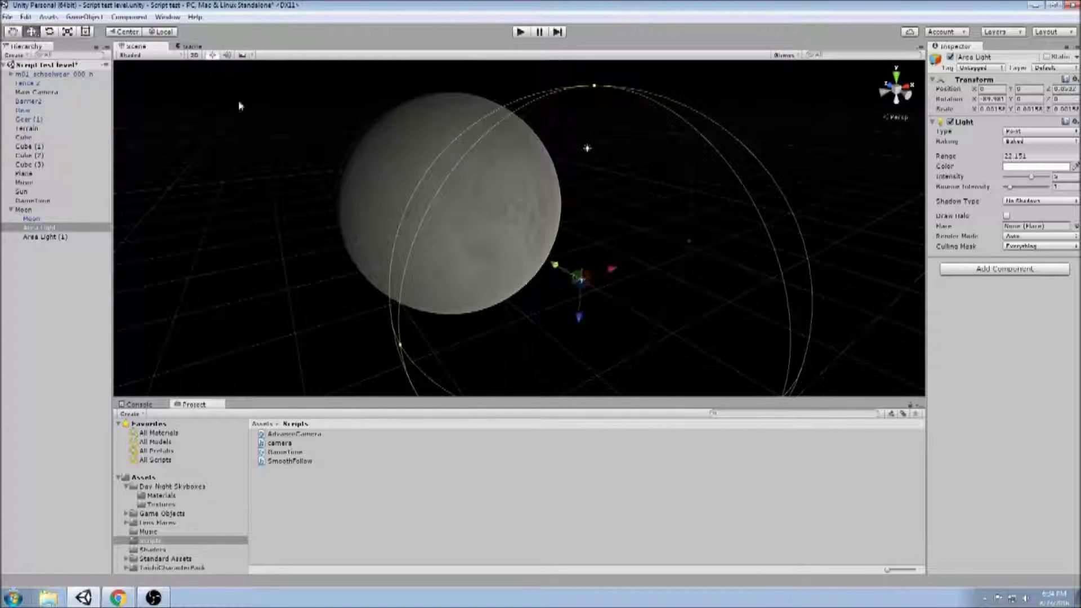
pyautogui.click(464, 199)
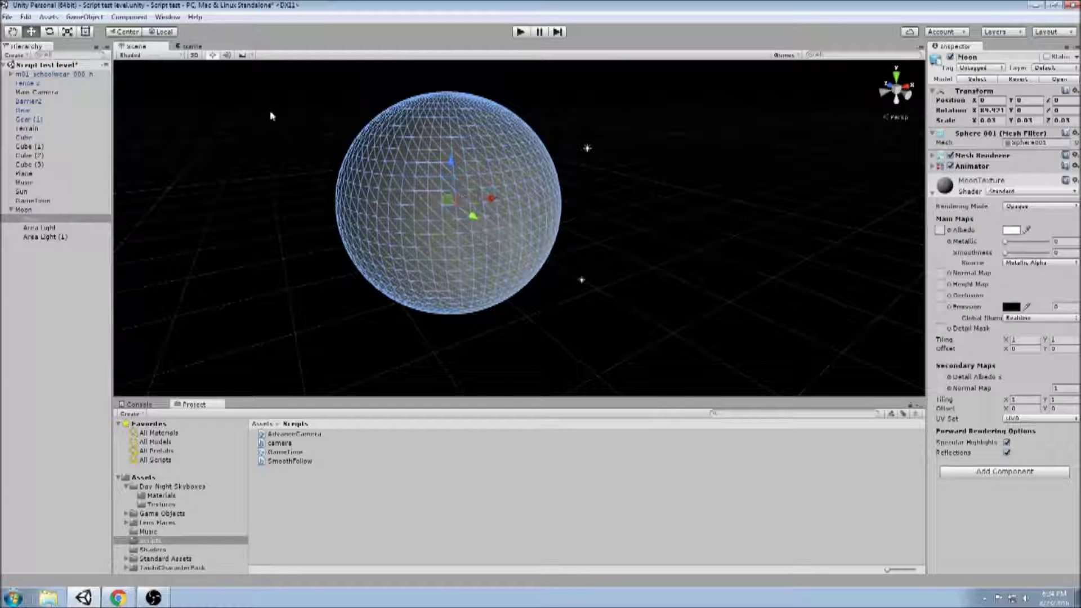
pyautogui.click(298, 85)
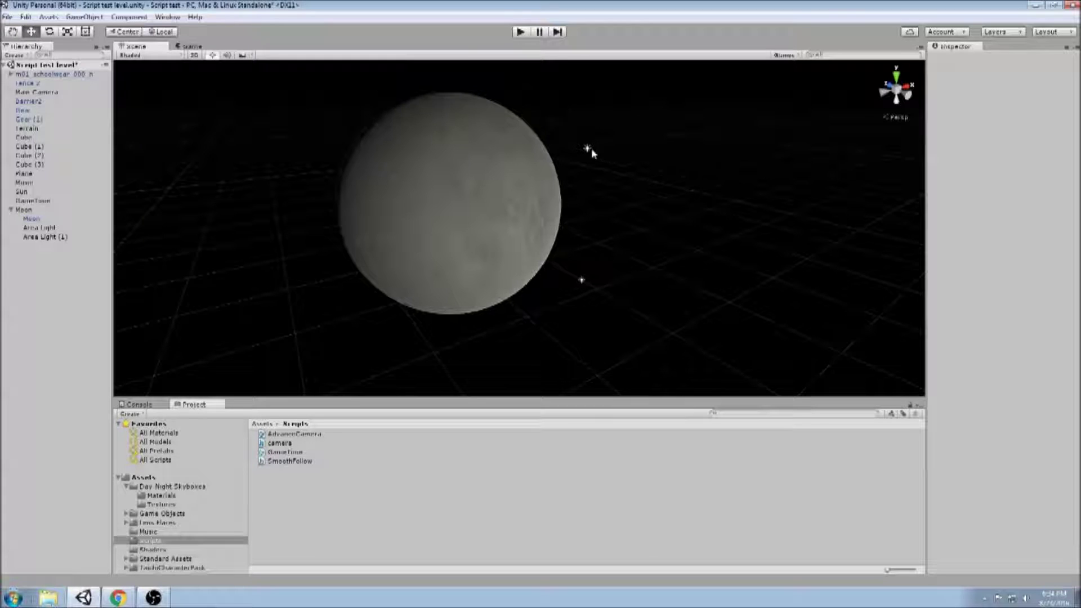
pyautogui.click(487, 173)
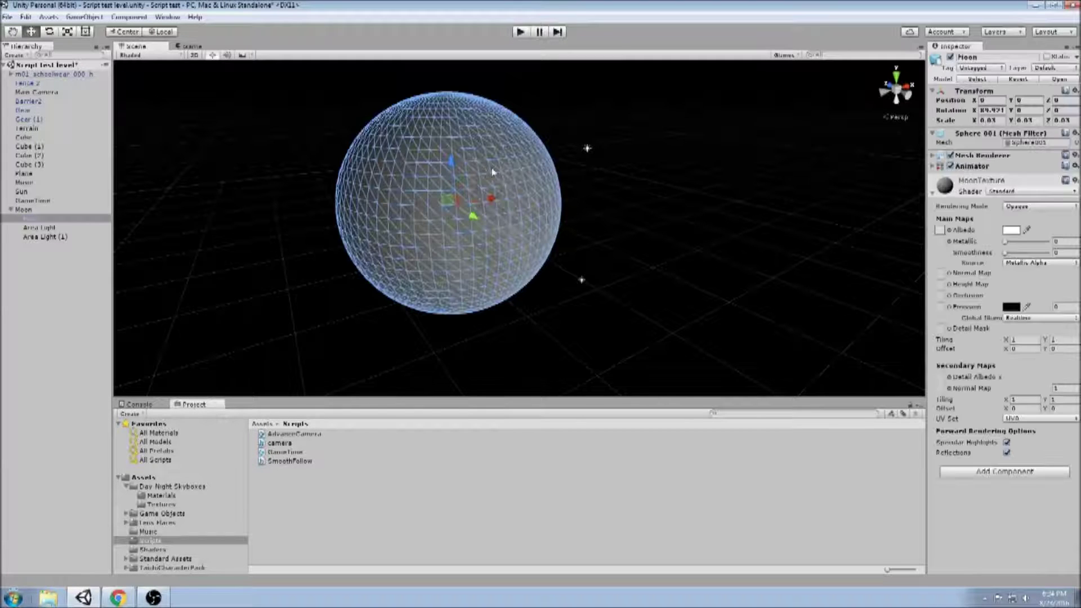
pyautogui.click(588, 148)
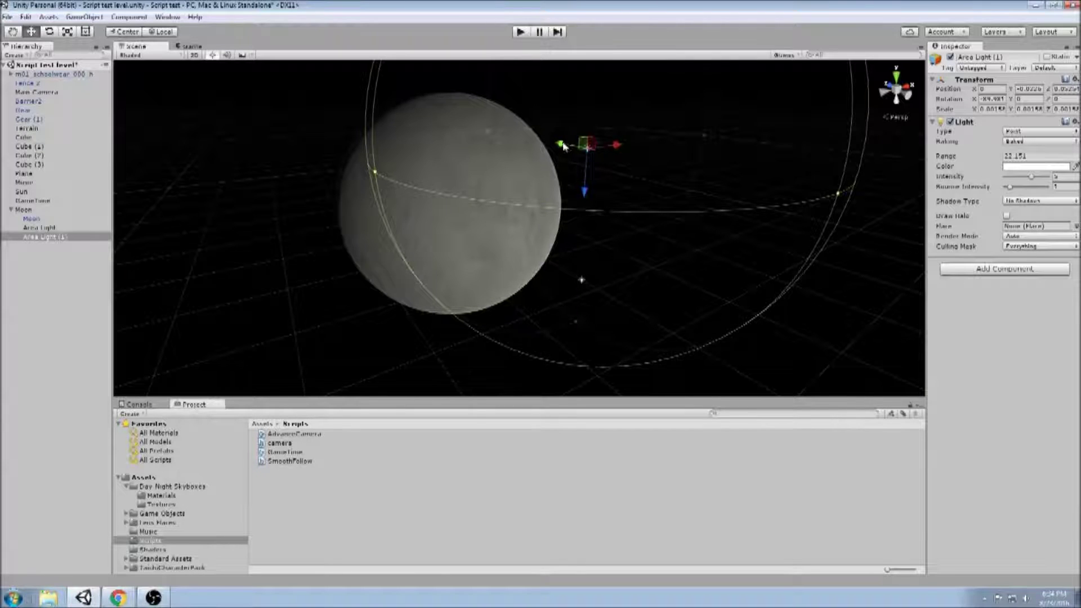
# Step: Move Area Light (1) left of the moon and Area Light up-left, just off its edge
pyautogui.moveTo(564, 147); pyautogui.dragTo(551, 148)
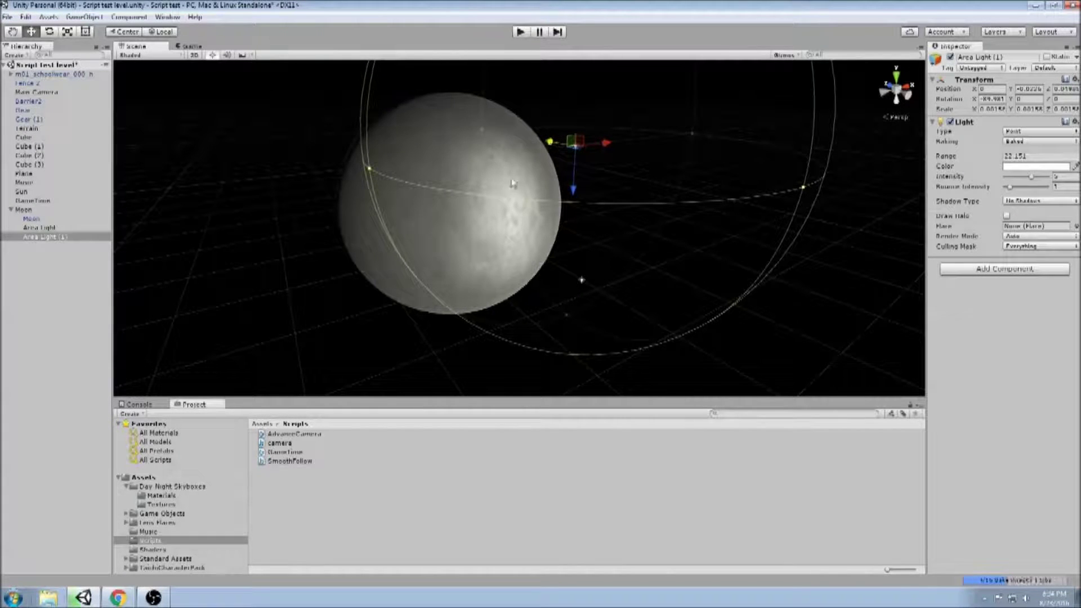
pyautogui.click(582, 281)
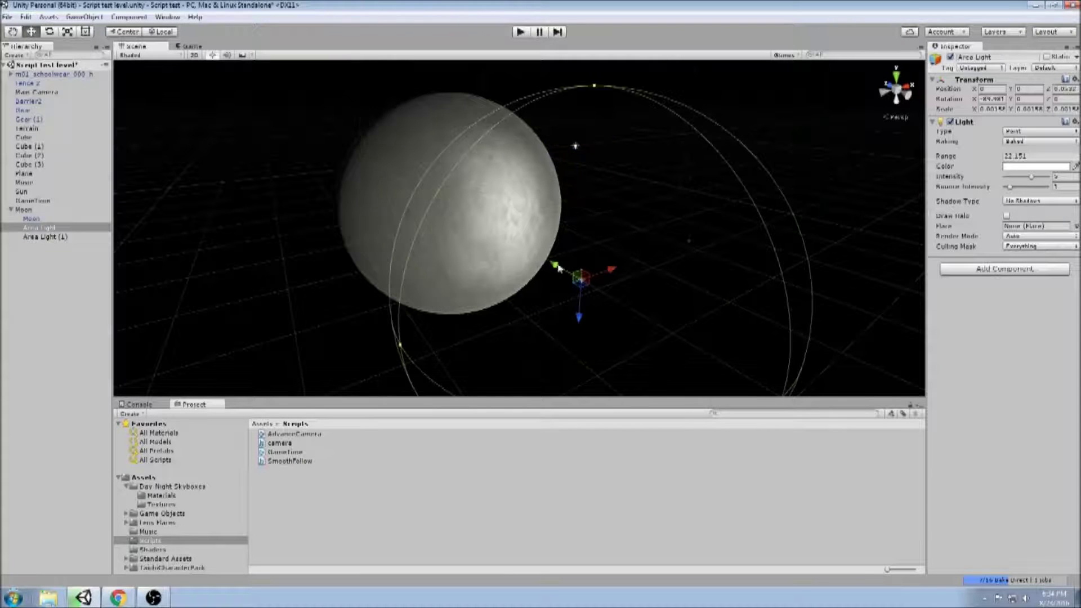
pyautogui.moveTo(557, 275)
pyautogui.mouseDown()
pyautogui.moveTo(515, 249)
pyautogui.moveTo(554, 256)
pyautogui.mouseUp()
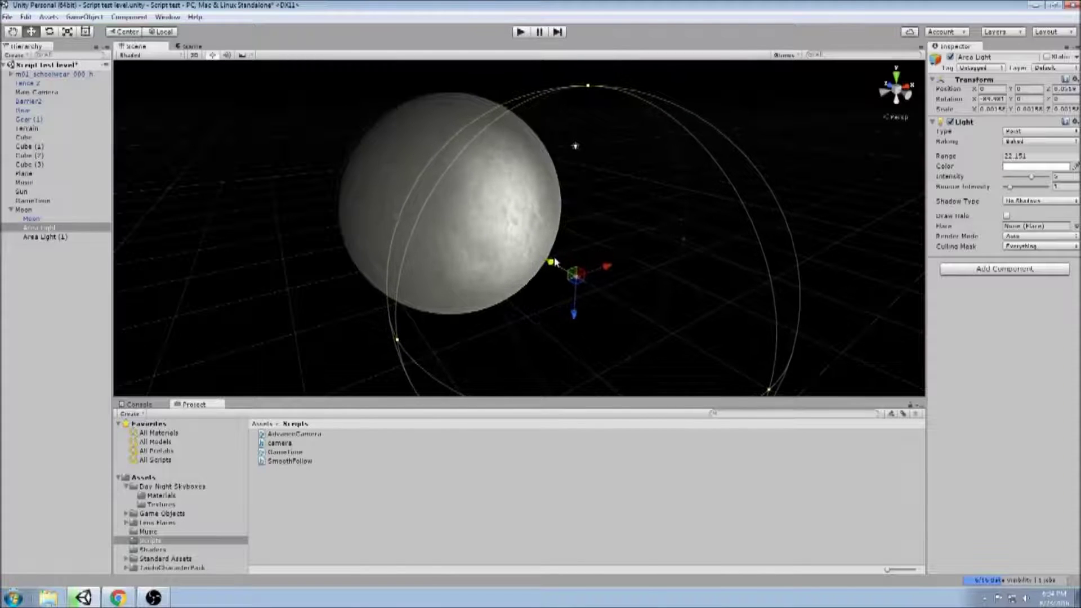
pyautogui.click(26, 16)
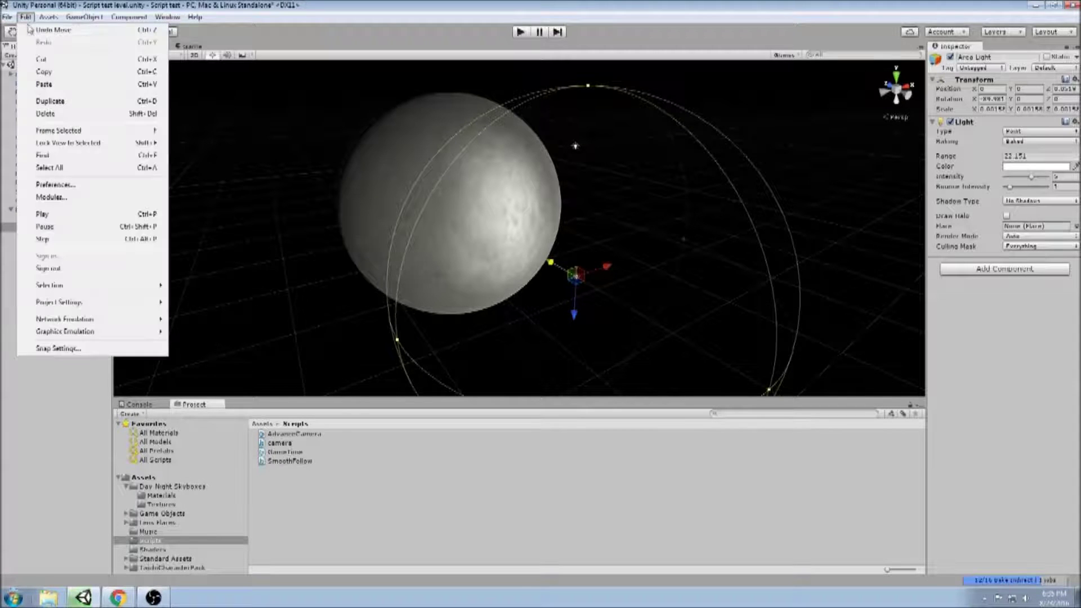
# Step: Duplicate the selected light as Area Light (2) and drag the copy toward the moon
pyautogui.click(53, 101)
pyautogui.moveTo(608, 270); pyautogui.dragTo(522, 223)
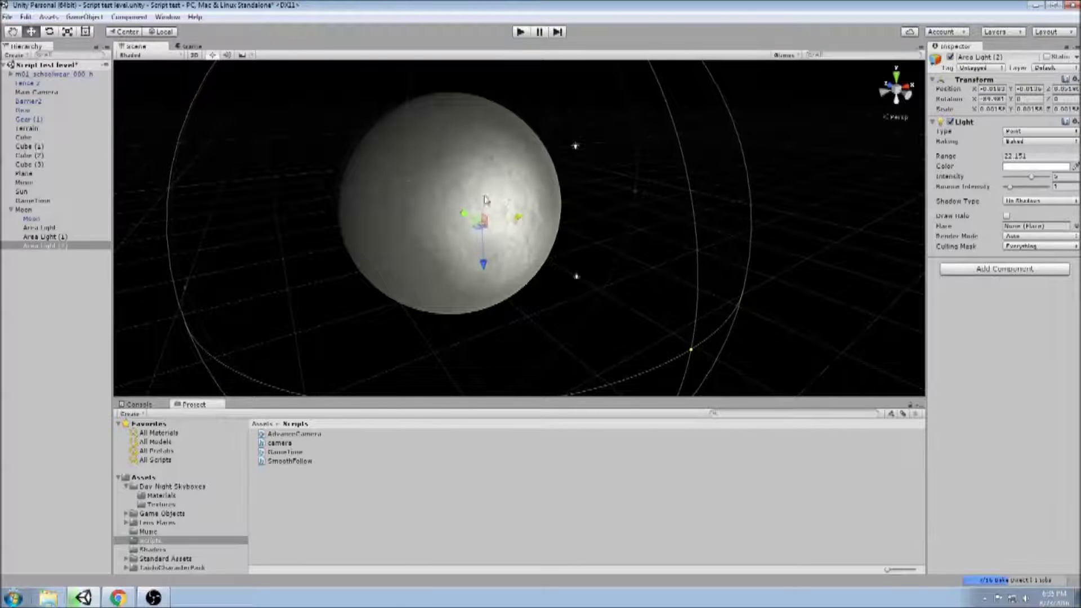
pyautogui.press('q')
# Step: Orbit, pan and zoom the Scene view around the moon, then select the Moon parent
pyautogui.moveTo(253, 131); pyautogui.dragTo(492, 196, button='right')
pyautogui.scroll(-3, 398, 179)
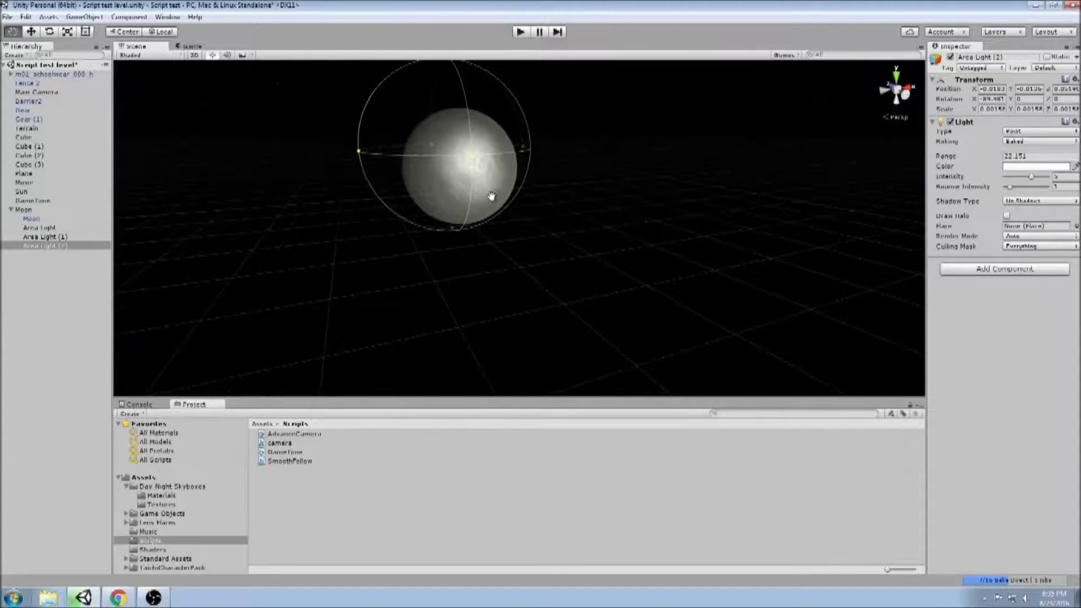
pyautogui.moveTo(492, 195); pyautogui.dragTo(404, 187)
pyautogui.moveTo(404, 187); pyautogui.dragTo(403, 200, button='right')
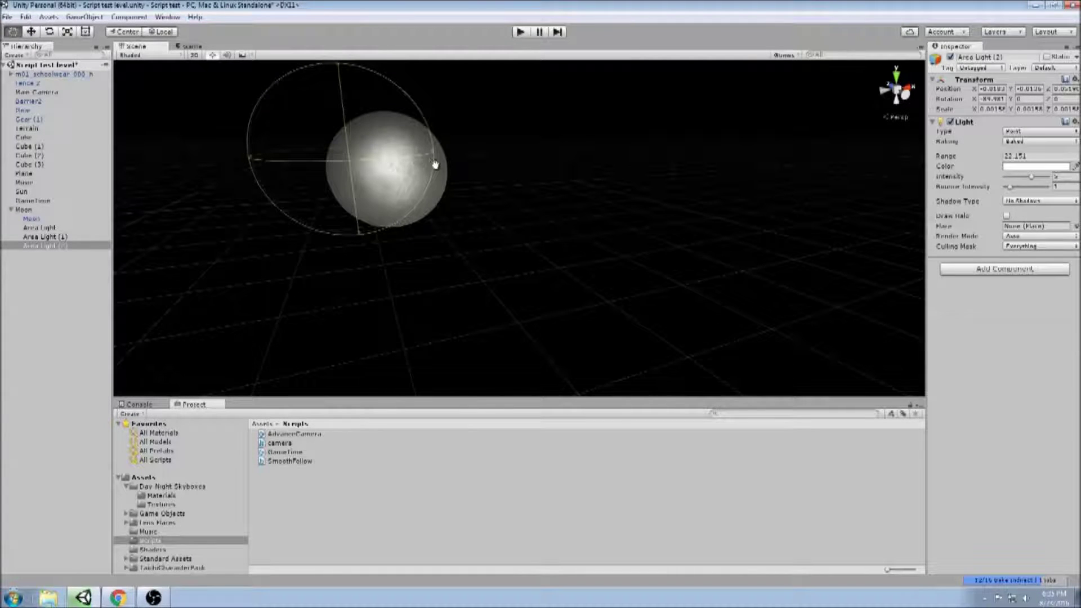
pyautogui.scroll(5, 395, 197)
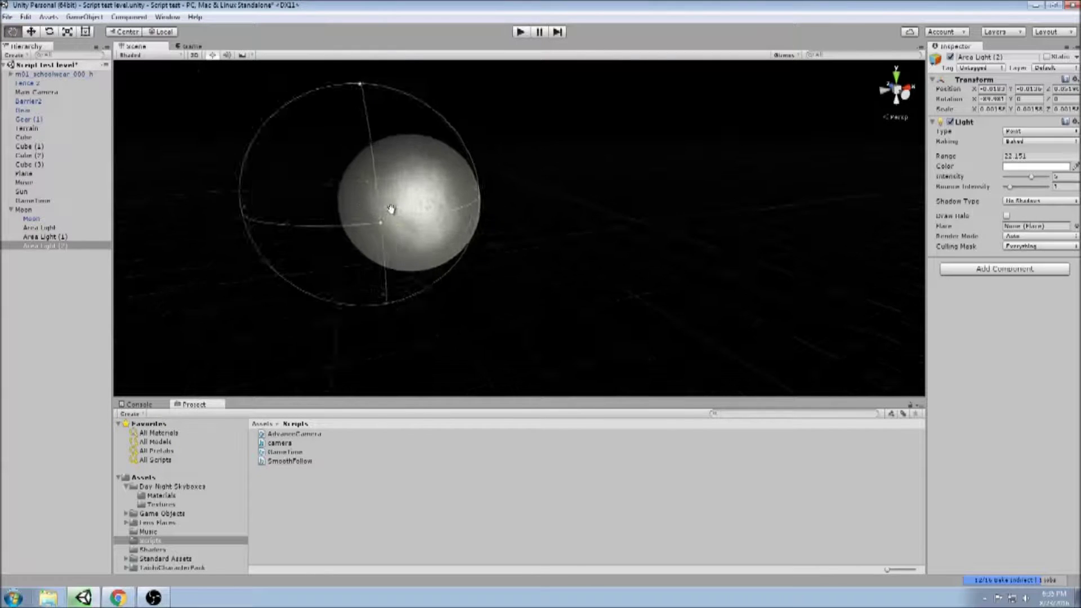
pyautogui.moveTo(422, 207); pyautogui.dragTo(444, 186, button='right')
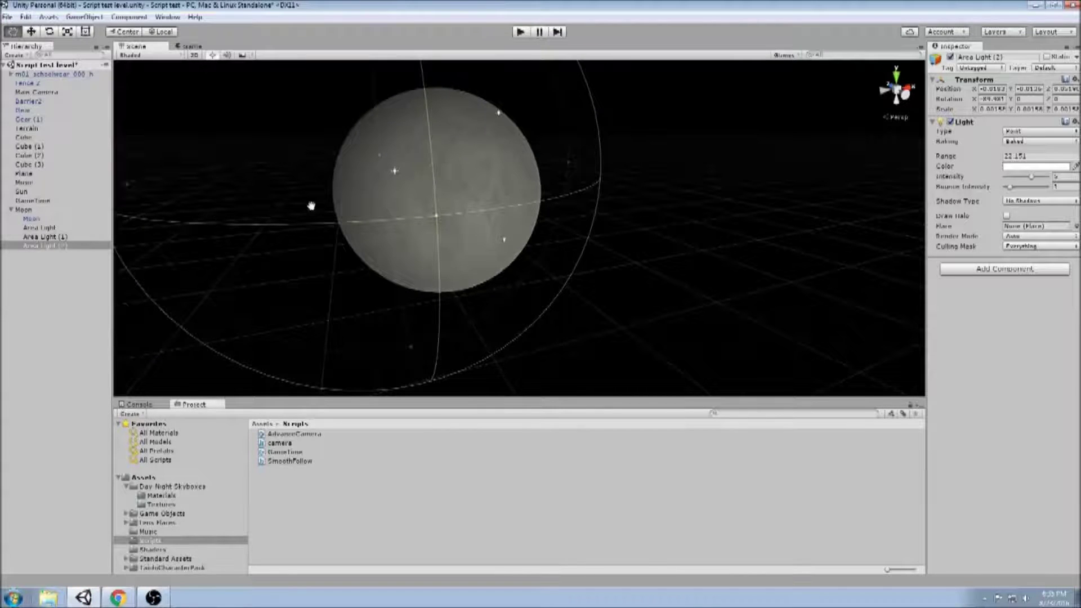
pyautogui.click(28, 210)
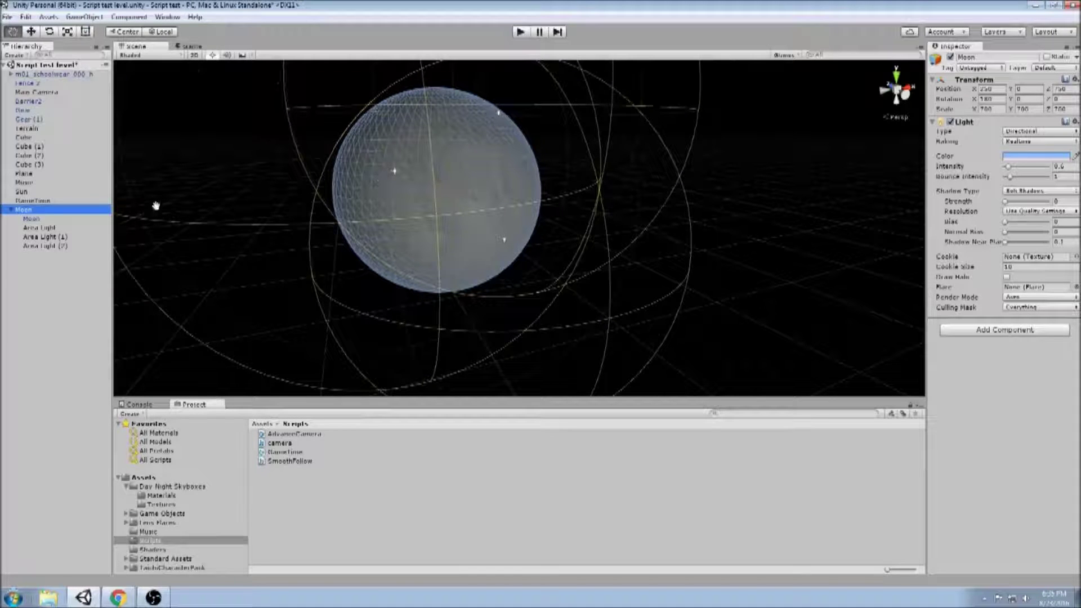
# Step: Check each of the three point lights and zoom in on Area Light (2) at the moon's edge
pyautogui.click(31, 275)
pyautogui.click(56, 230)
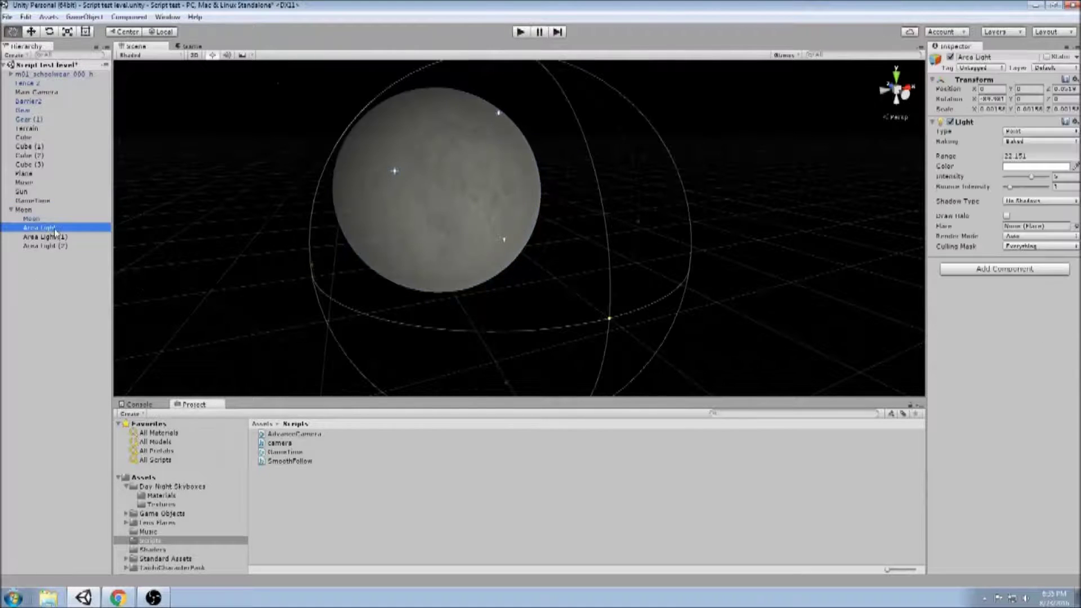
pyautogui.click(58, 237)
pyautogui.click(51, 246)
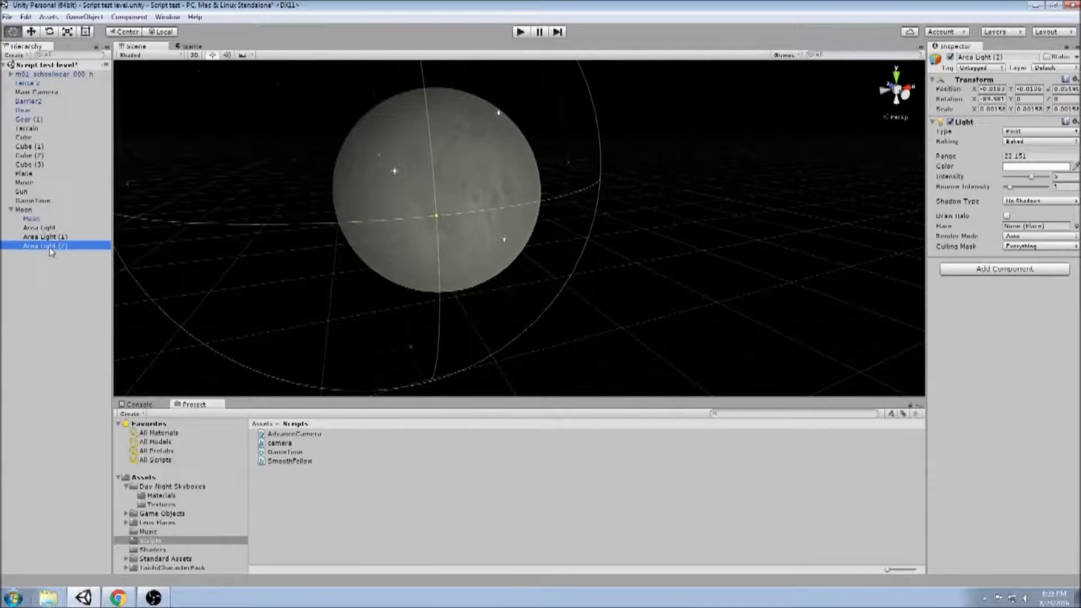
pyautogui.click(46, 238)
pyautogui.click(52, 246)
pyautogui.press('w')
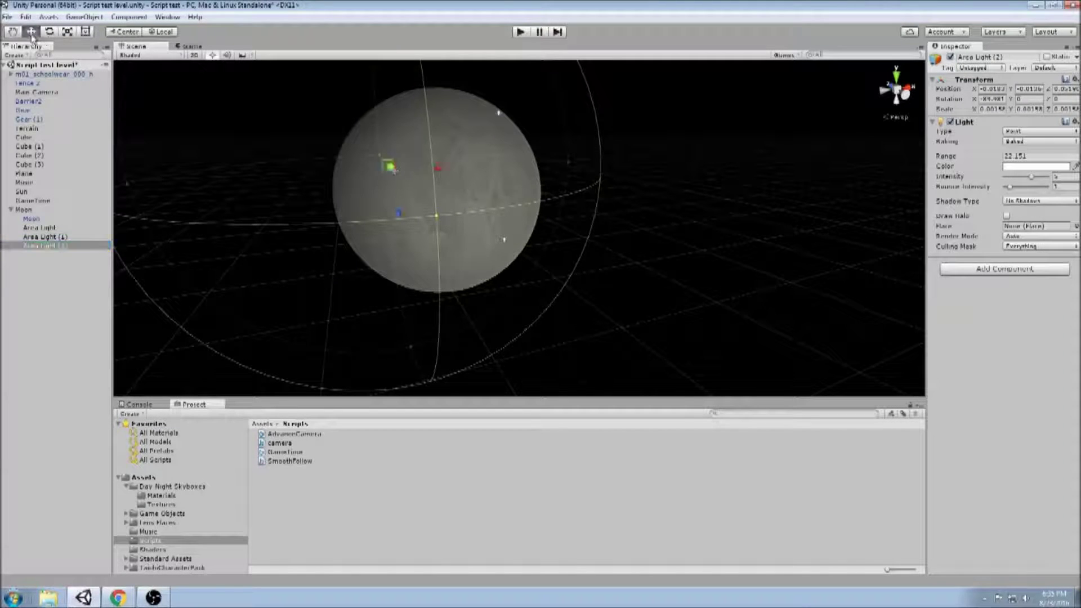
pyautogui.scroll(5, 399, 178)
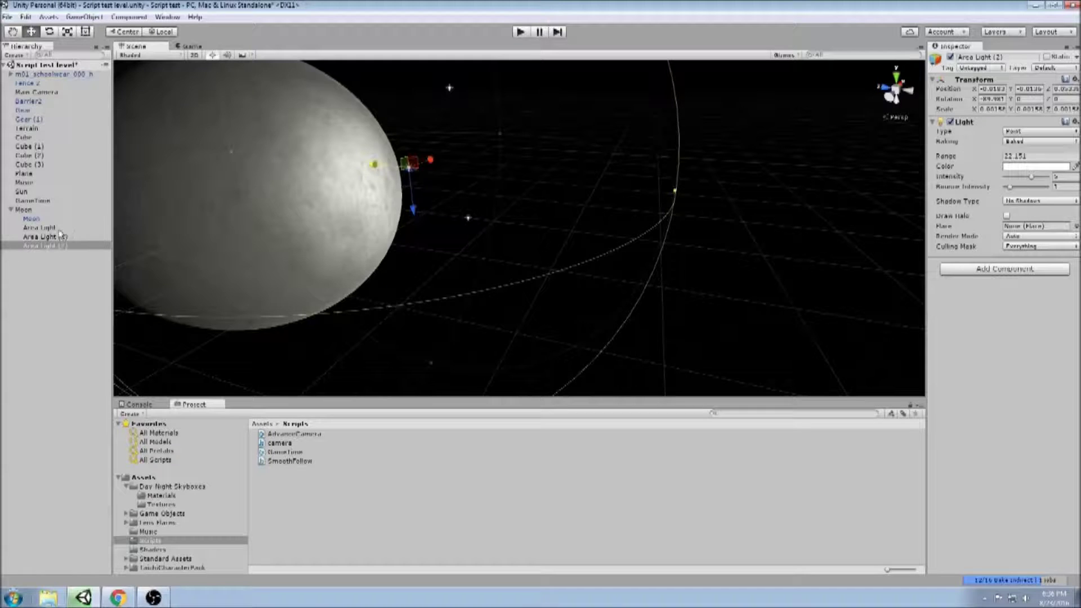
pyautogui.click(38, 219)
pyautogui.click(45, 246)
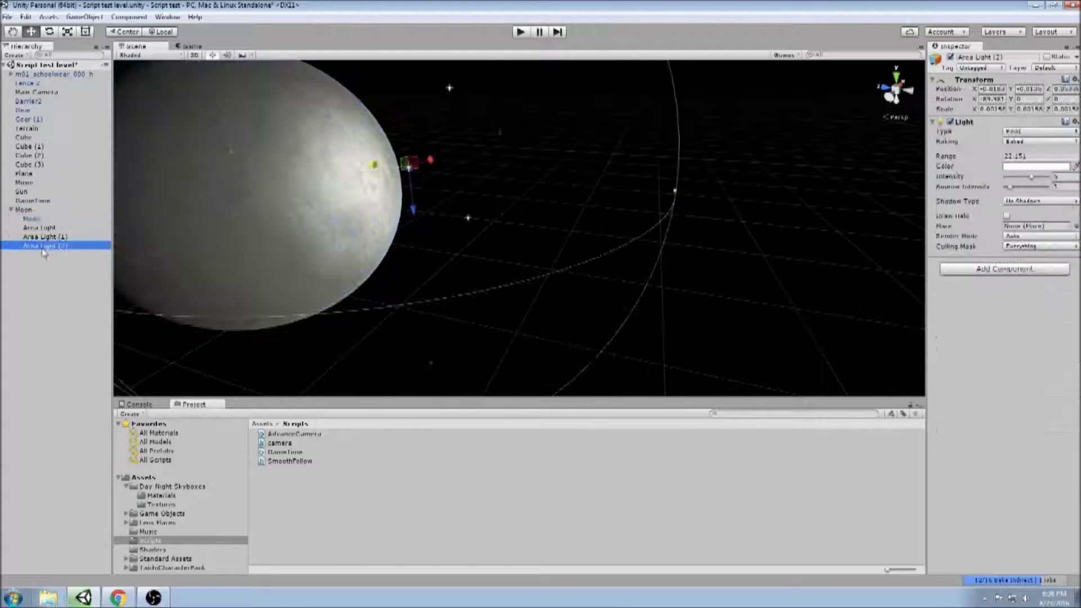
pyautogui.click(34, 210)
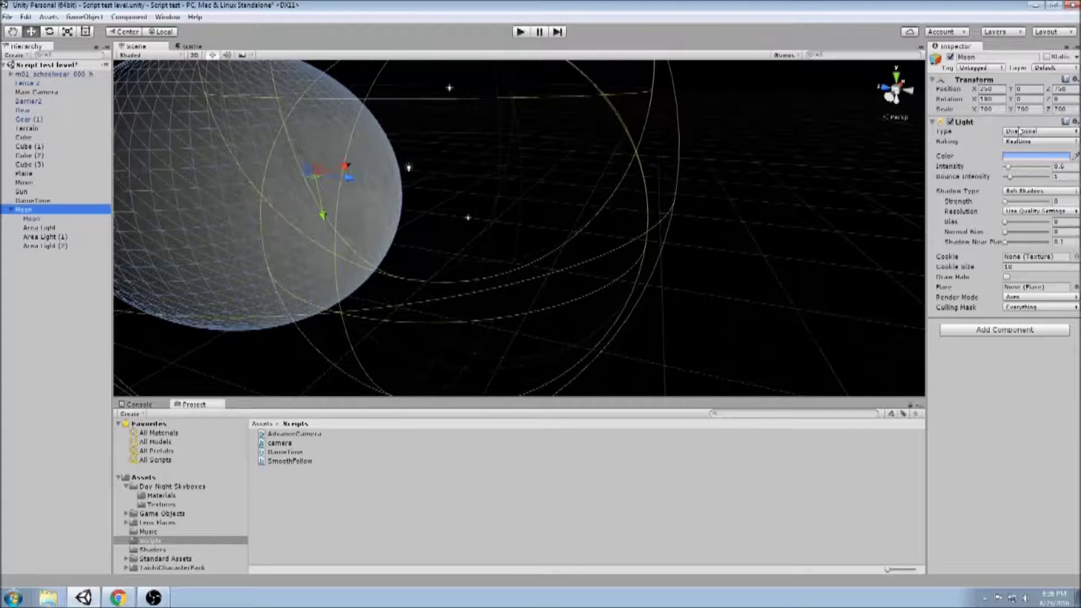
# Step: Lighten the Moon directional light's colour toward white for a paler blue
pyautogui.click(1012, 159)
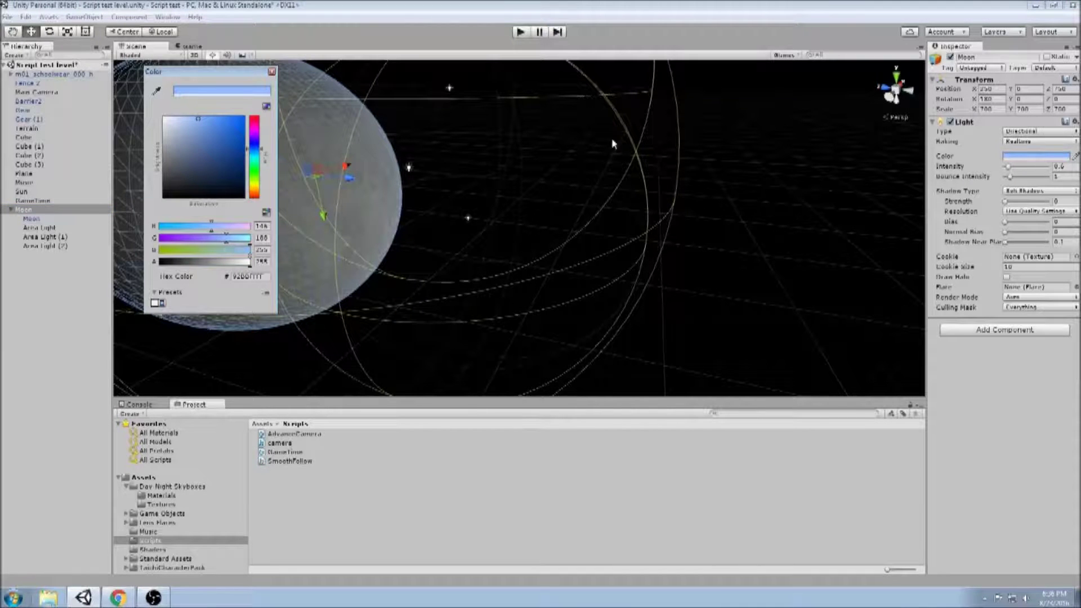
pyautogui.moveTo(197, 123); pyautogui.dragTo(176, 123)
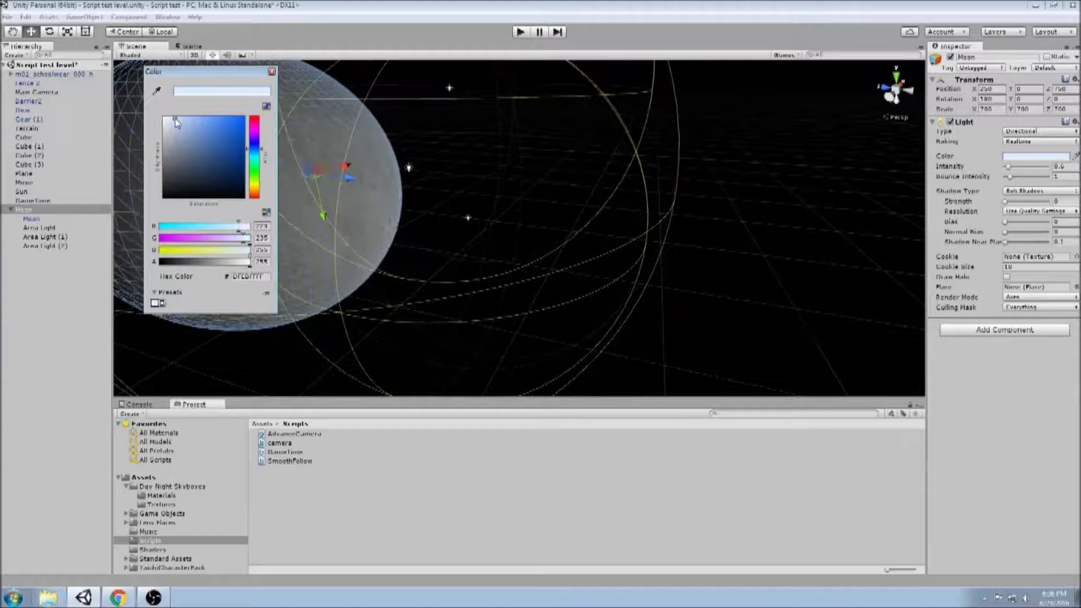
pyautogui.click(271, 72)
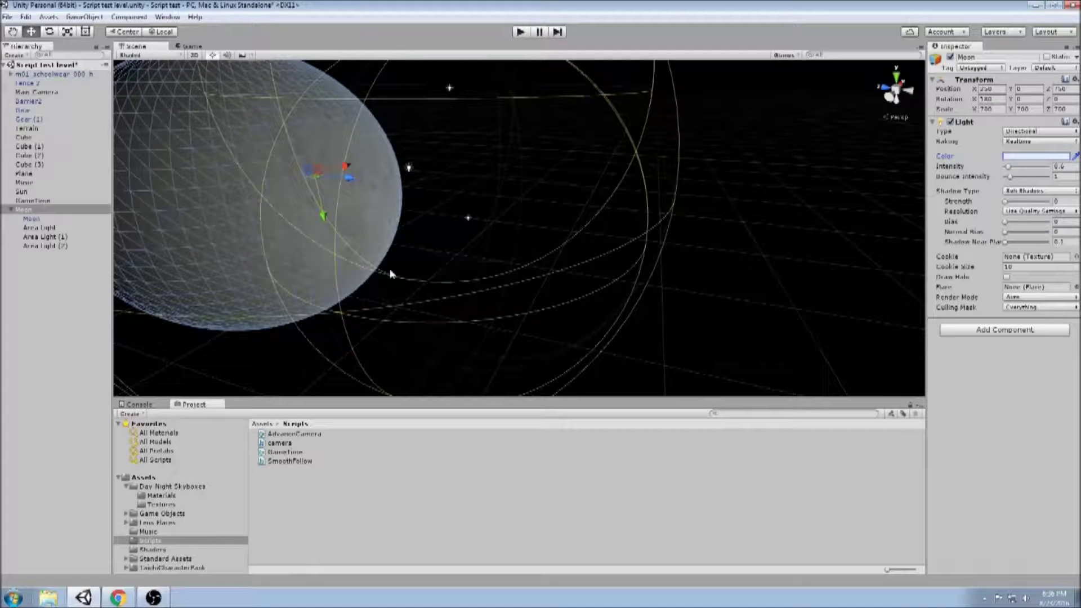
pyautogui.click(48, 219)
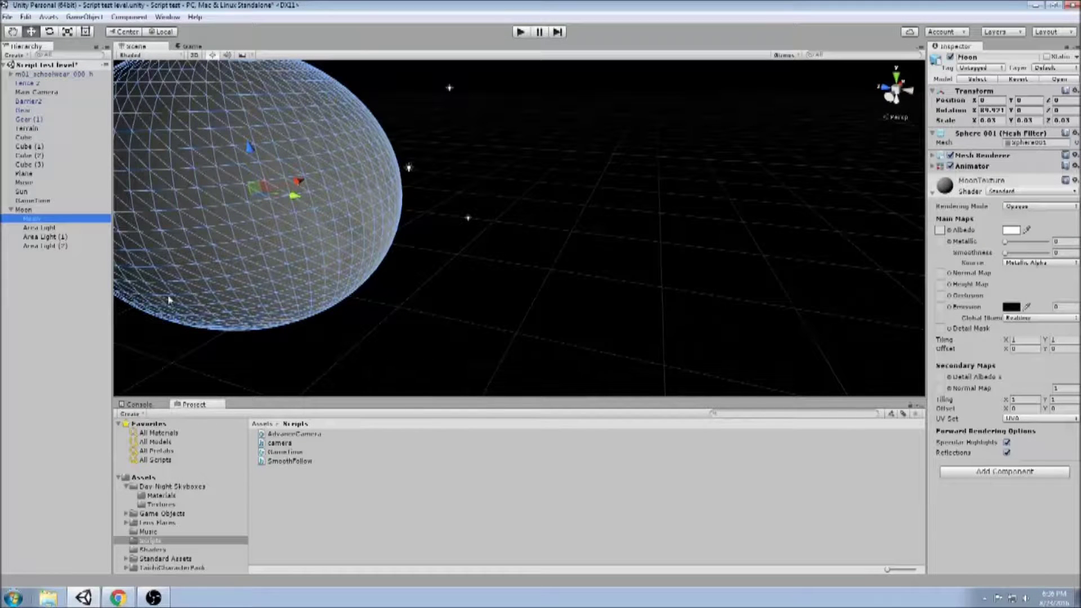
# Step: Select the Moon parent and pan the Scene view right to centre the moon sphere
pyautogui.click(32, 211)
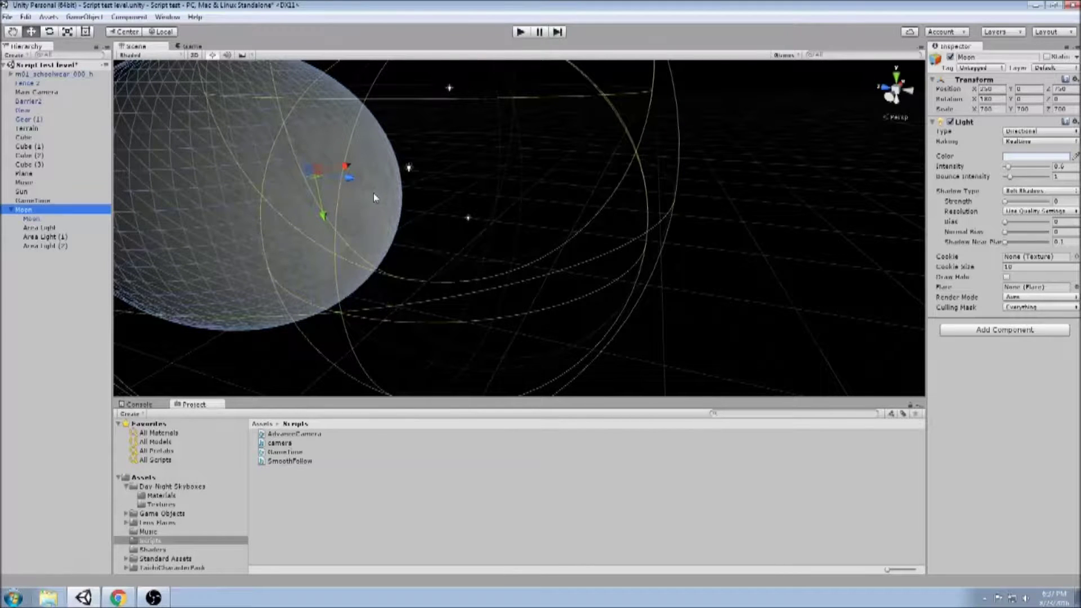
pyautogui.moveTo(374, 194); pyautogui.dragTo(479, 203, button='middle')
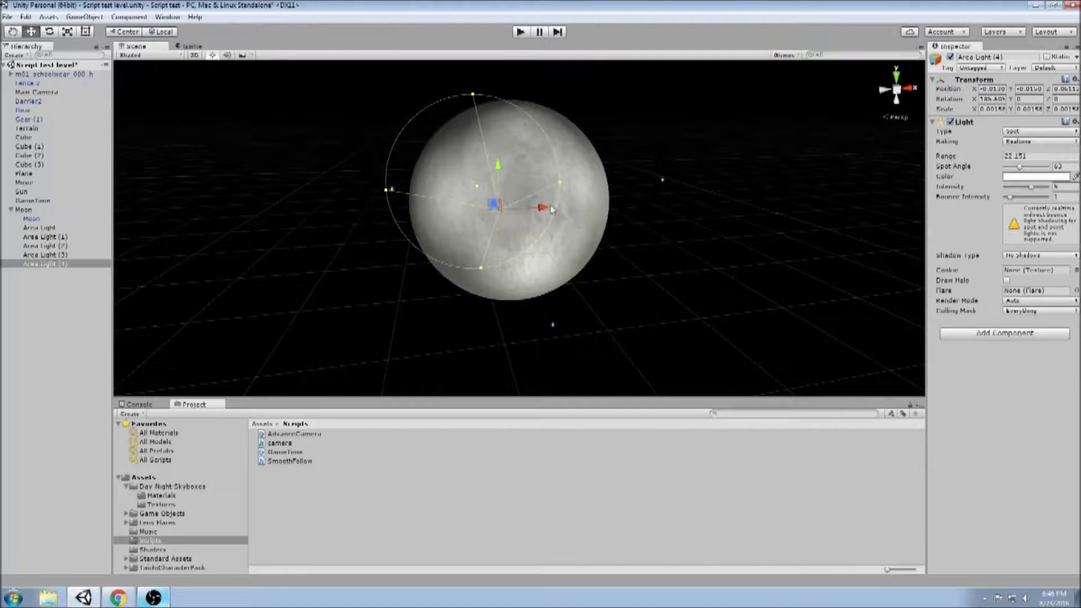
# Step: Shift the Area Light (4) spotlight slightly right, then down across the moon's face
pyautogui.moveTo(533, 211); pyautogui.dragTo(593, 205)
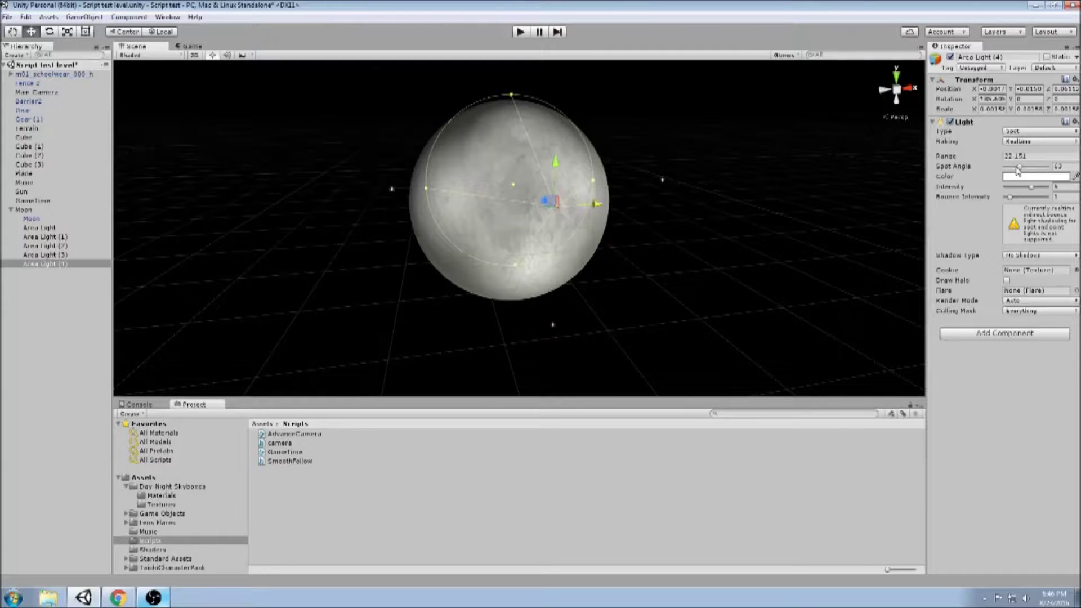
pyautogui.moveTo(559, 168); pyautogui.dragTo(554, 250)
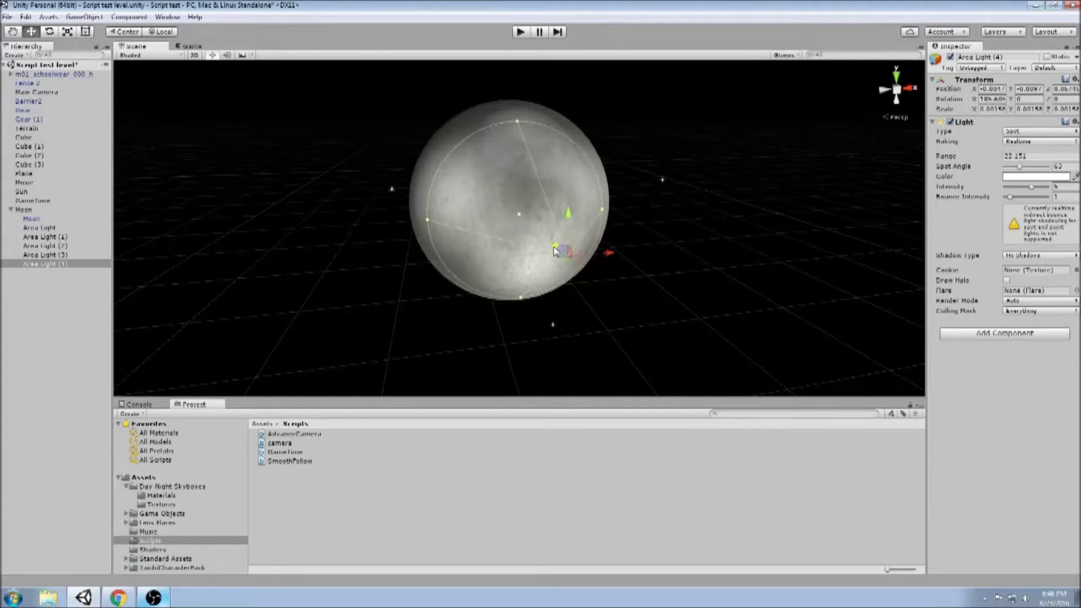
# Step: Disable the Light component on Area Light (3), the light below the moon, Area Light (2) and Area Light (1)
pyautogui.click(665, 183)
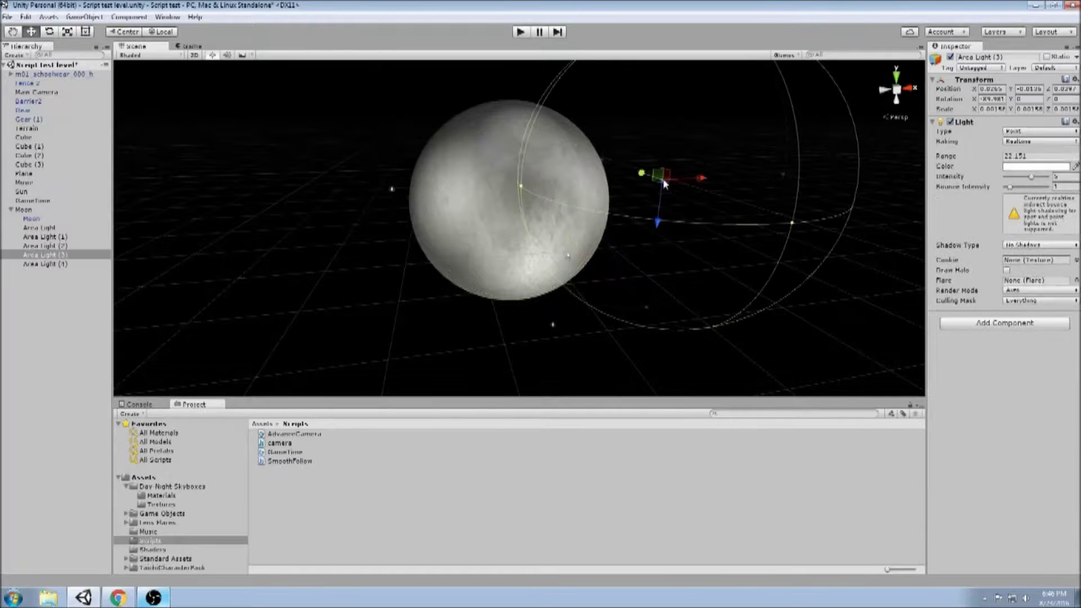
pyautogui.click(951, 122)
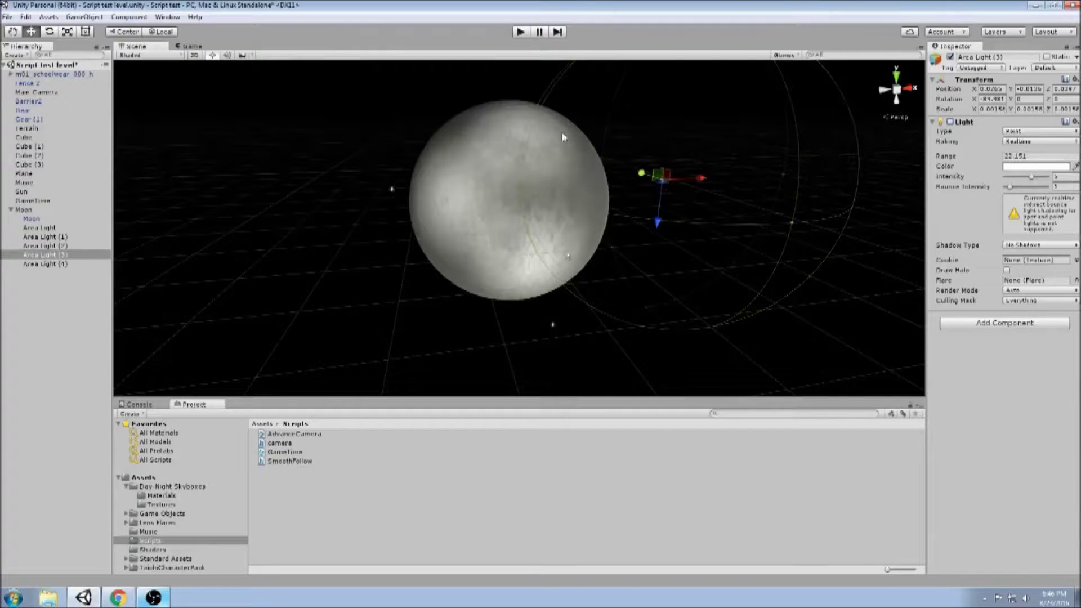
pyautogui.click(553, 327)
pyautogui.click(551, 330)
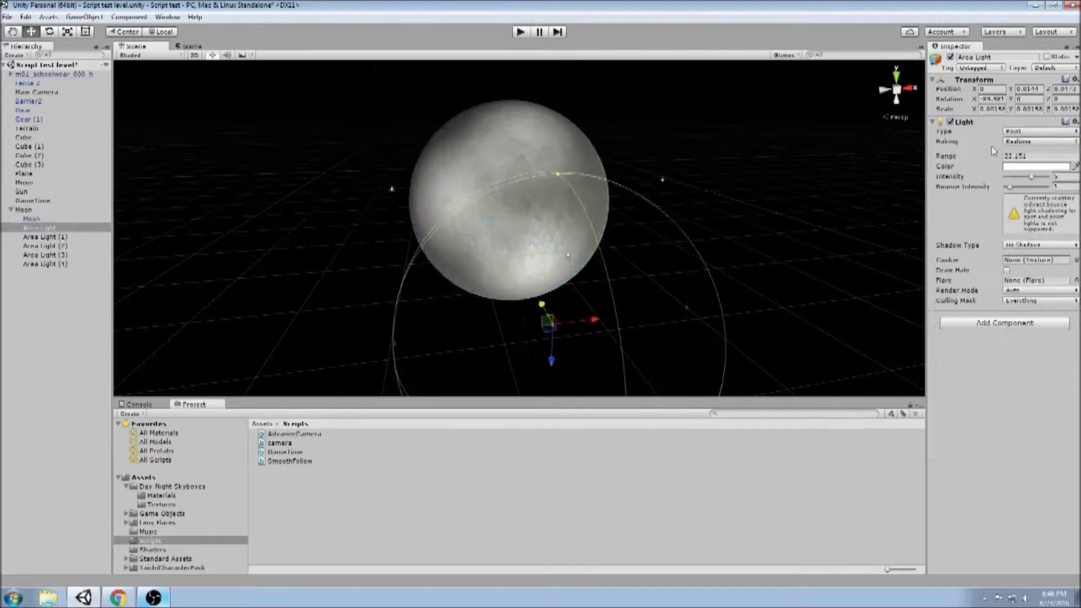
pyautogui.click(952, 122)
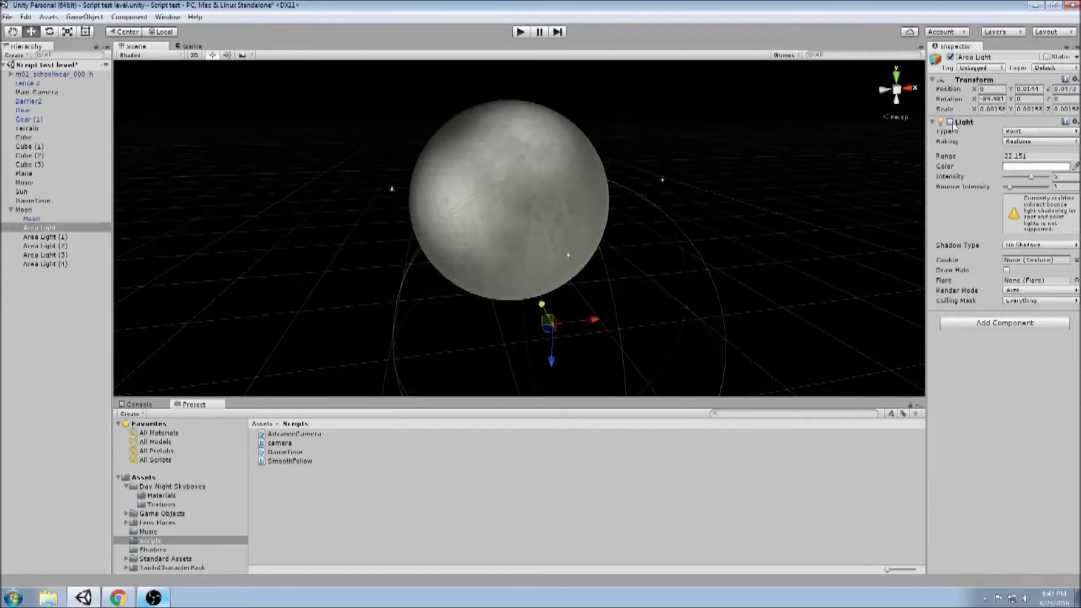
pyautogui.click(392, 192)
pyautogui.click(951, 122)
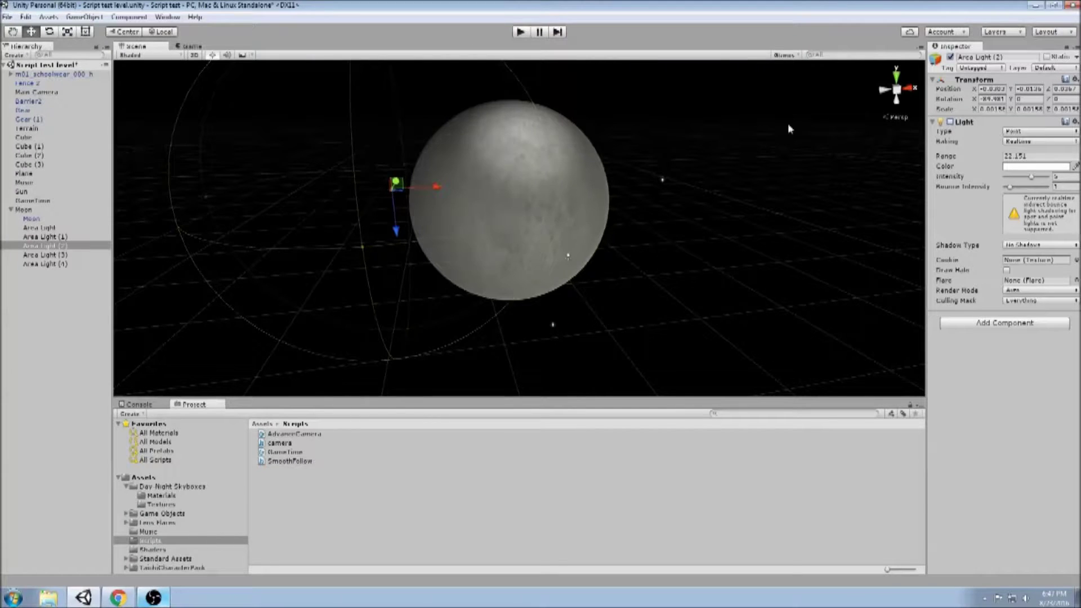
pyautogui.moveTo(569, 169); pyautogui.dragTo(540, 121, button='right')
pyautogui.click(533, 114)
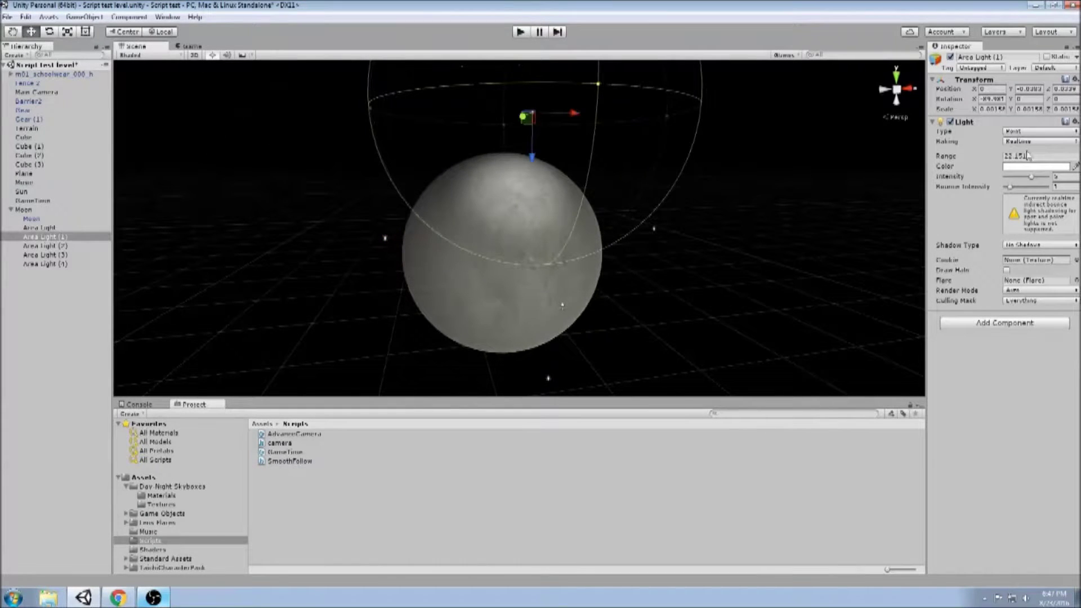
pyautogui.click(952, 123)
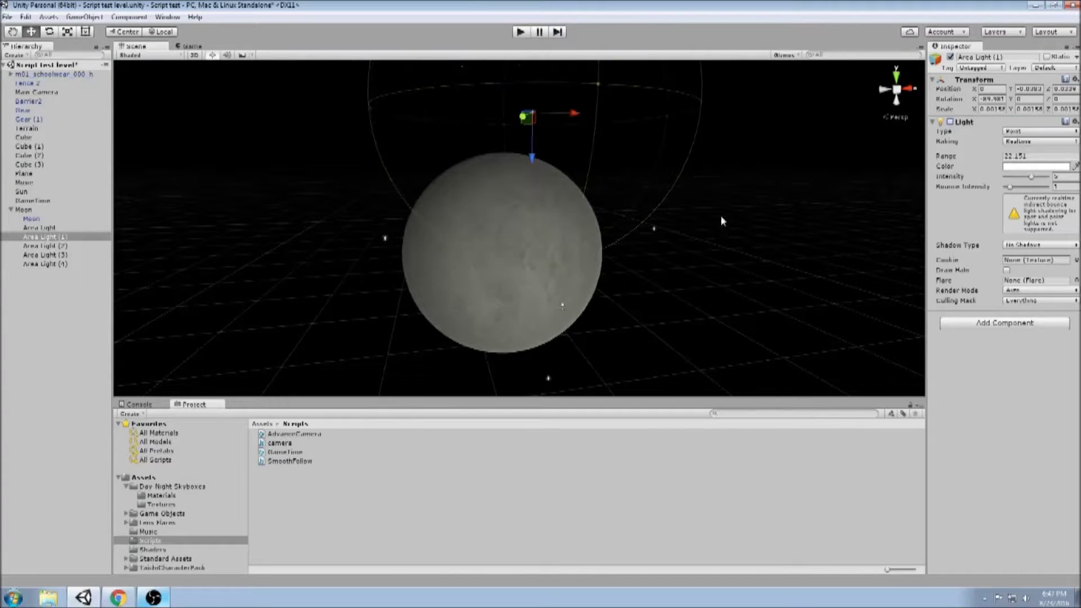
pyautogui.click(562, 306)
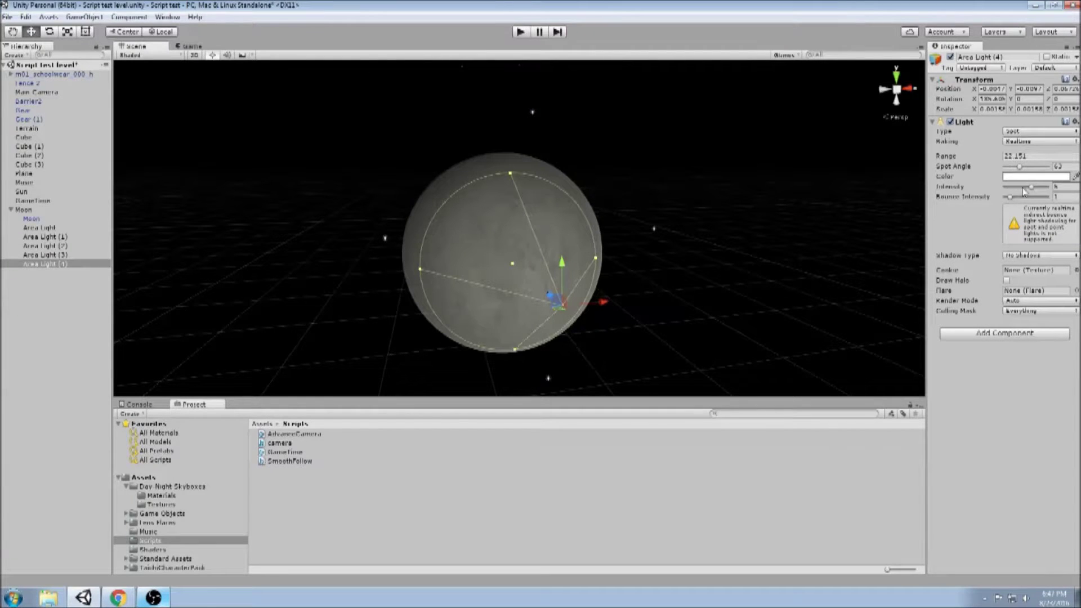
# Step: Set Area Light (4) to intensity 8 and spot angle 72, and centre it on the moon
pyautogui.moveTo(1030, 189); pyautogui.dragTo(1071, 192)
pyautogui.moveTo(1019, 168); pyautogui.dragTo(1023, 171)
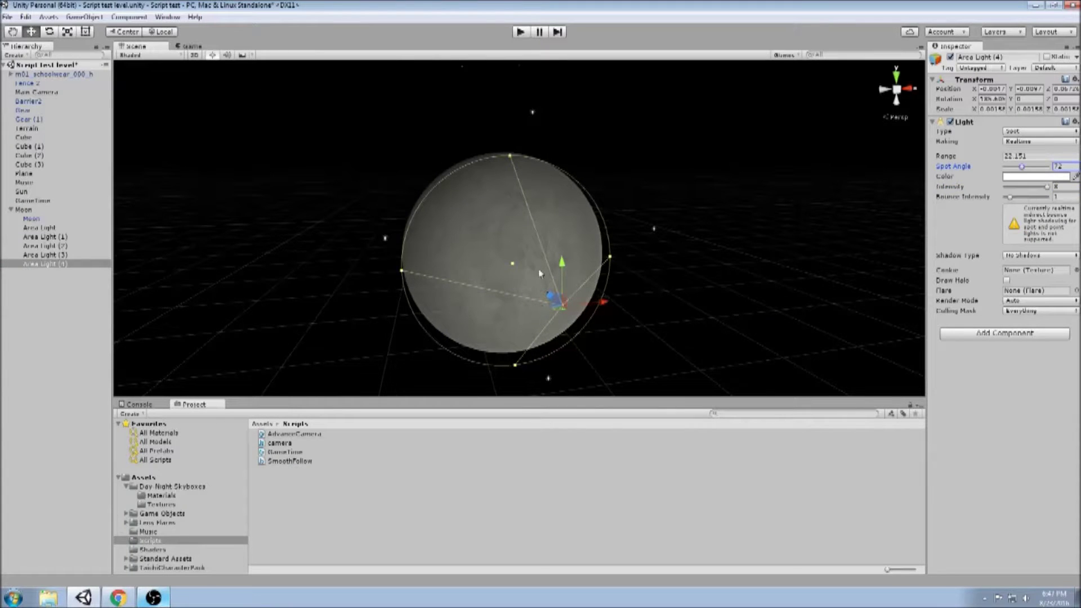
pyautogui.moveTo(562, 269); pyautogui.dragTo(563, 257)
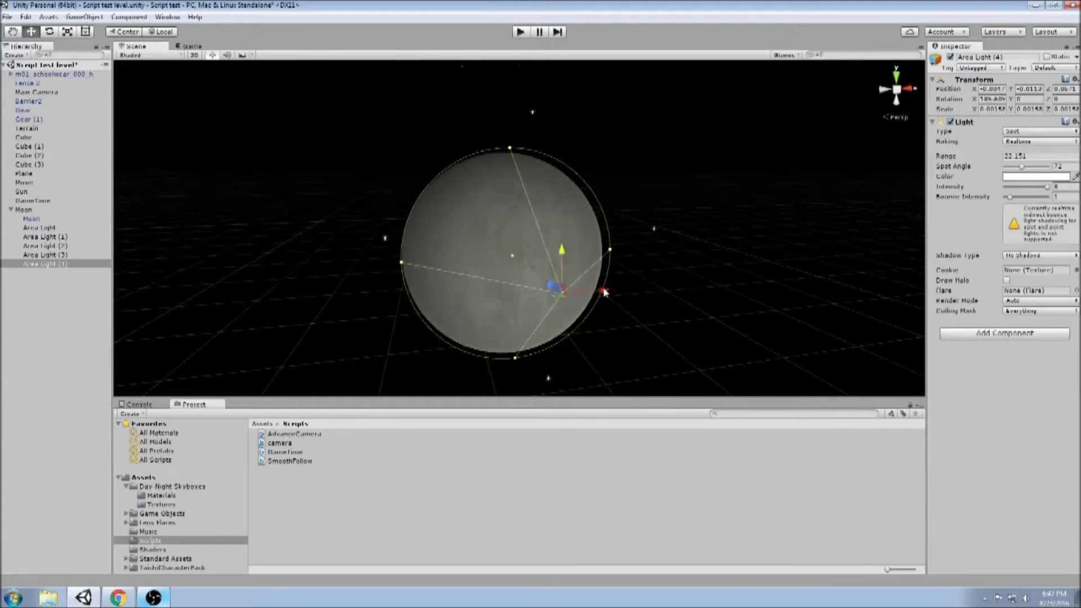
pyautogui.moveTo(604, 292); pyautogui.dragTo(492, 264)
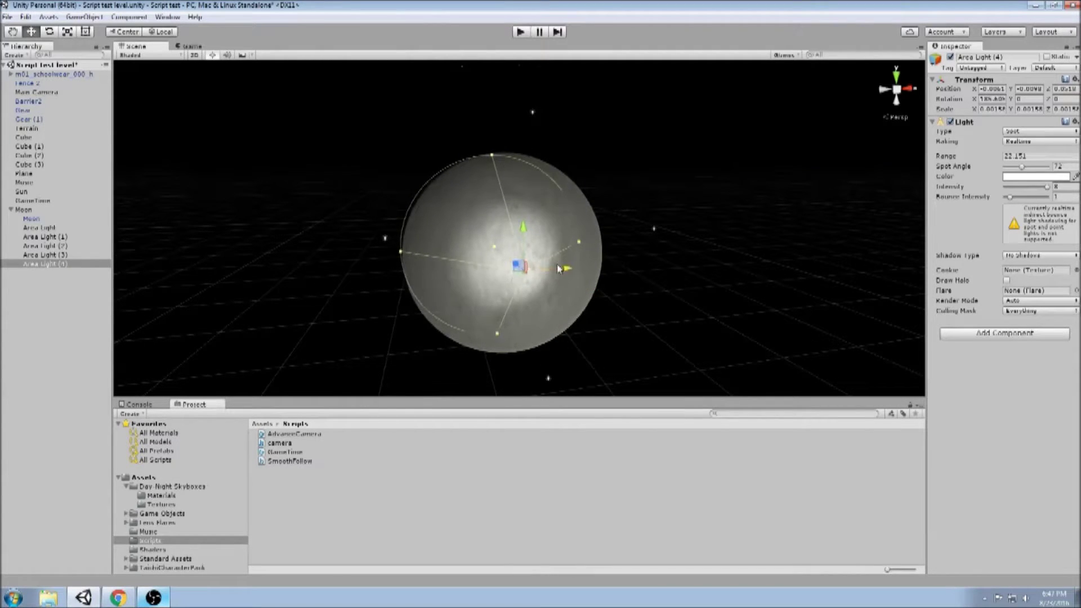
pyautogui.moveTo(559, 269); pyautogui.dragTo(588, 268)
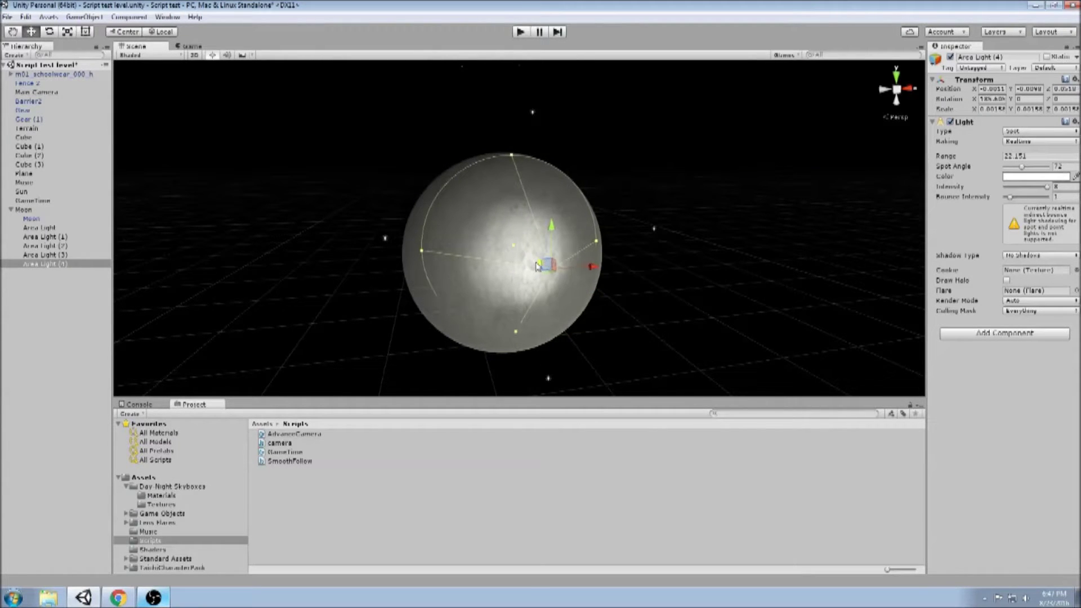
pyautogui.moveTo(537, 267); pyautogui.dragTo(542, 268)
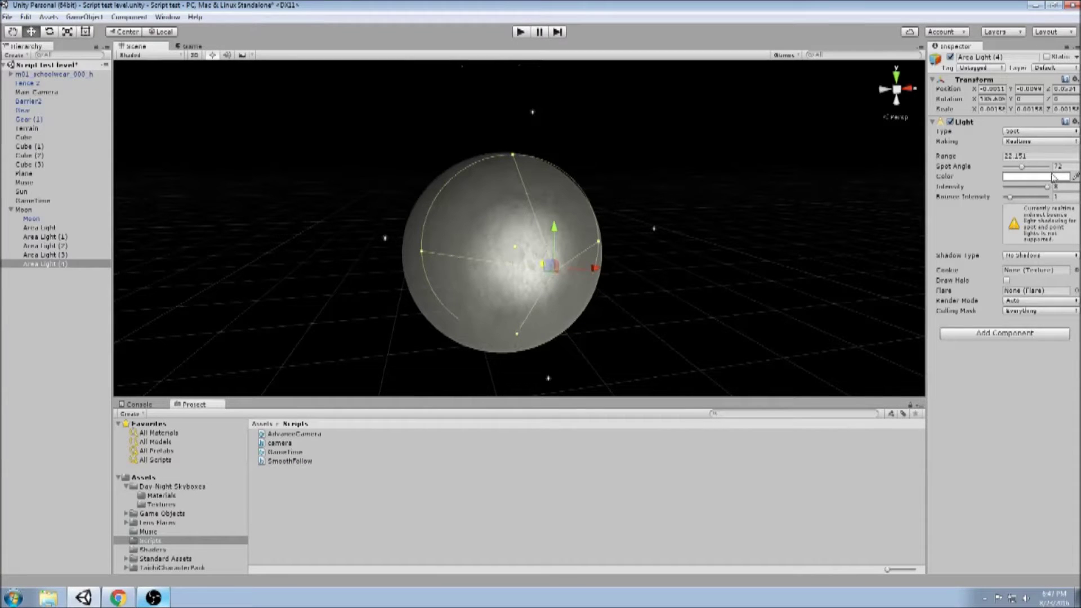
# Step: Set Area Light (4)'s range to 40 and drag the spotlight to the moon's edge
pyautogui.click(1035, 157)
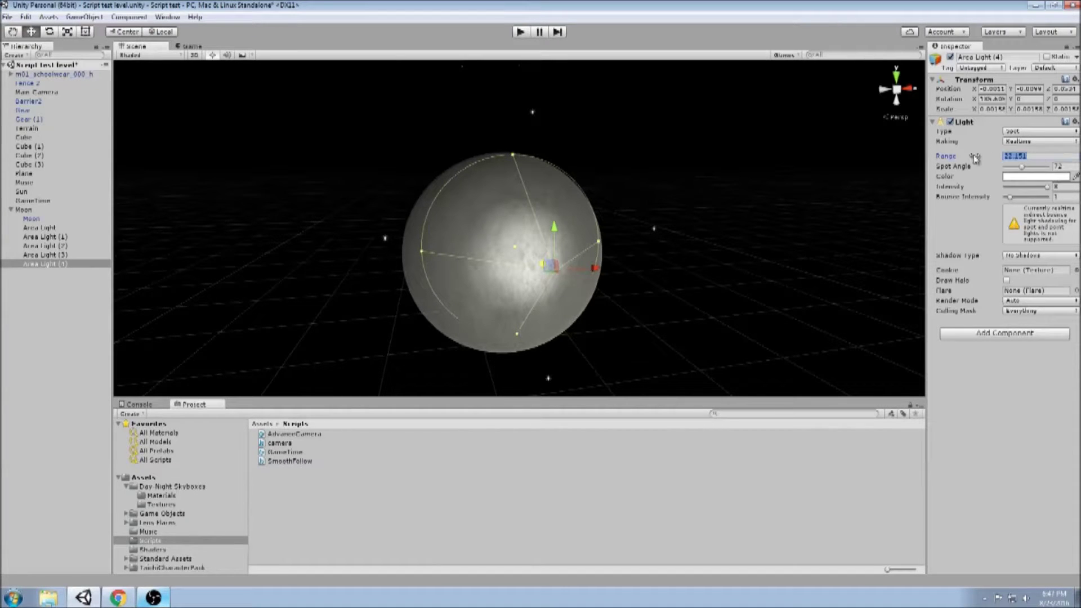
pyautogui.write('4')
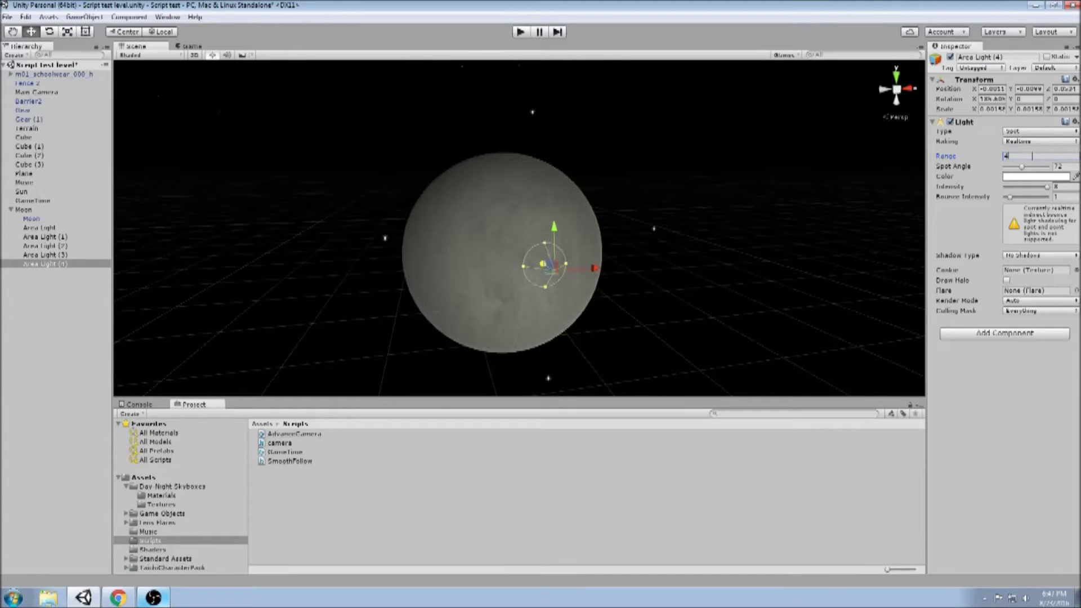
pyautogui.write('0')
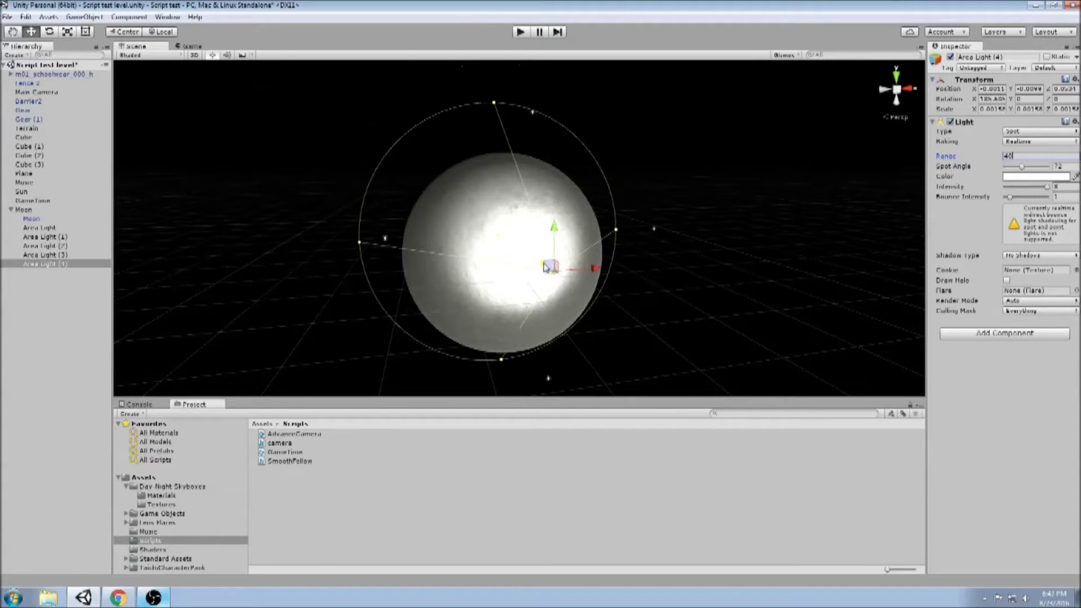
pyautogui.moveTo(551, 267); pyautogui.dragTo(582, 275)
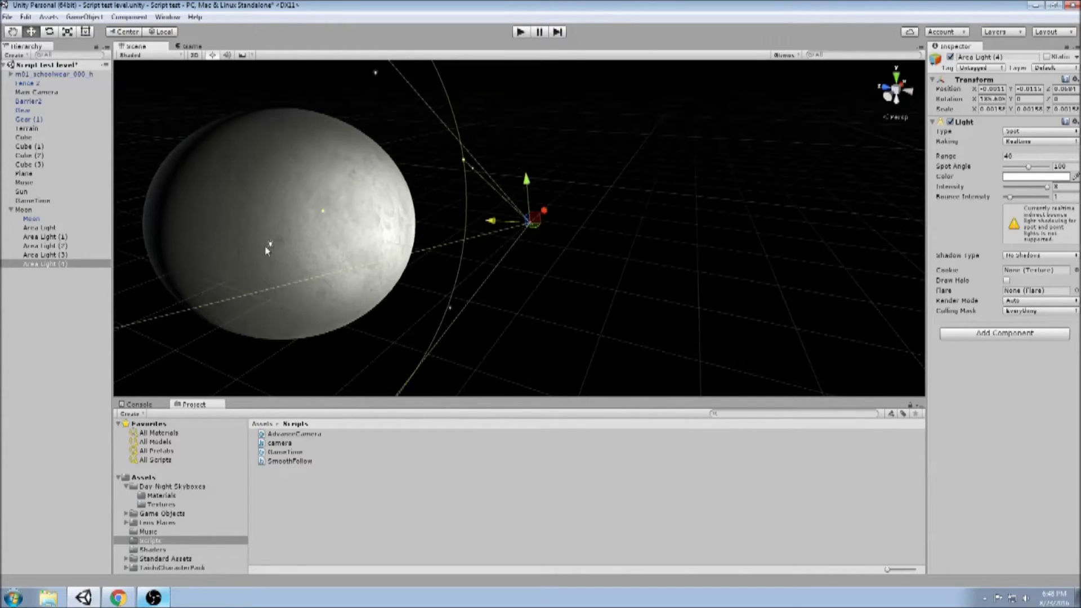
pyautogui.click(271, 246)
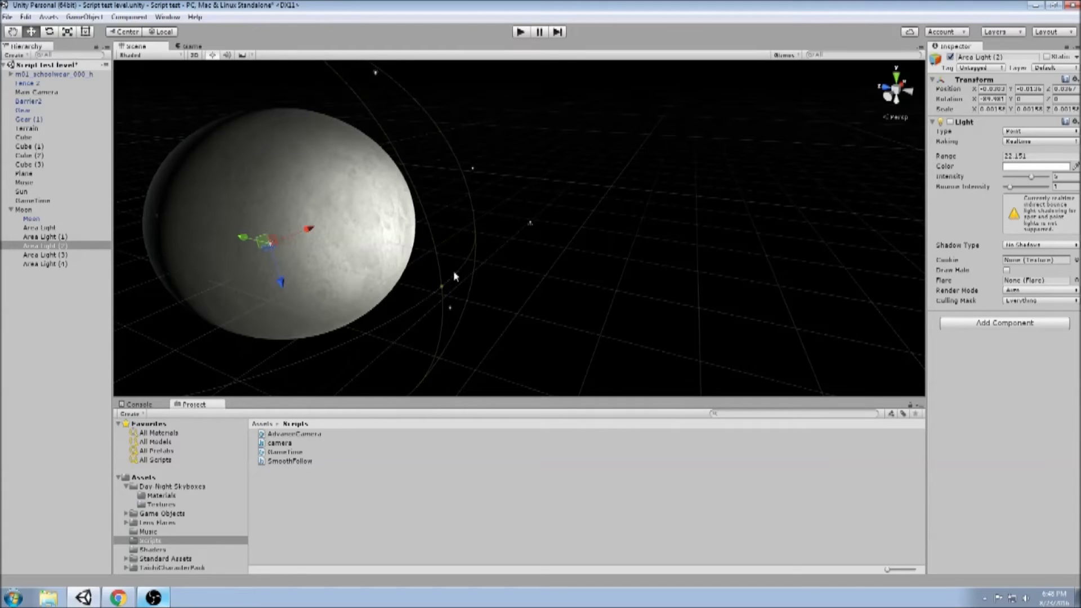
# Step: Delete the three remaining point lights around the moon, keeping only Area Light (4)
pyautogui.press('Delete')
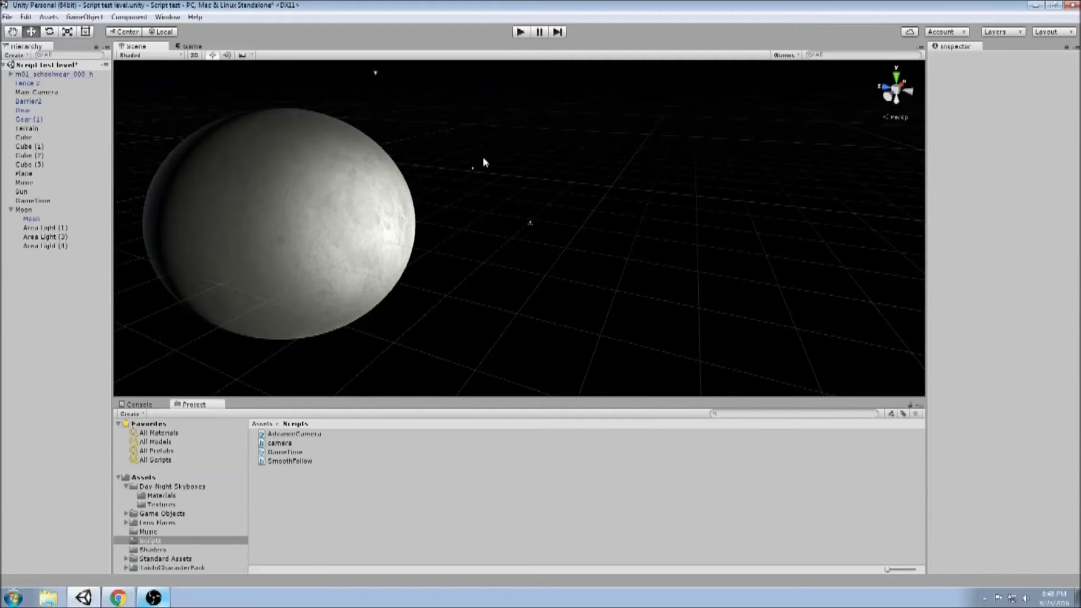
pyautogui.click(473, 169)
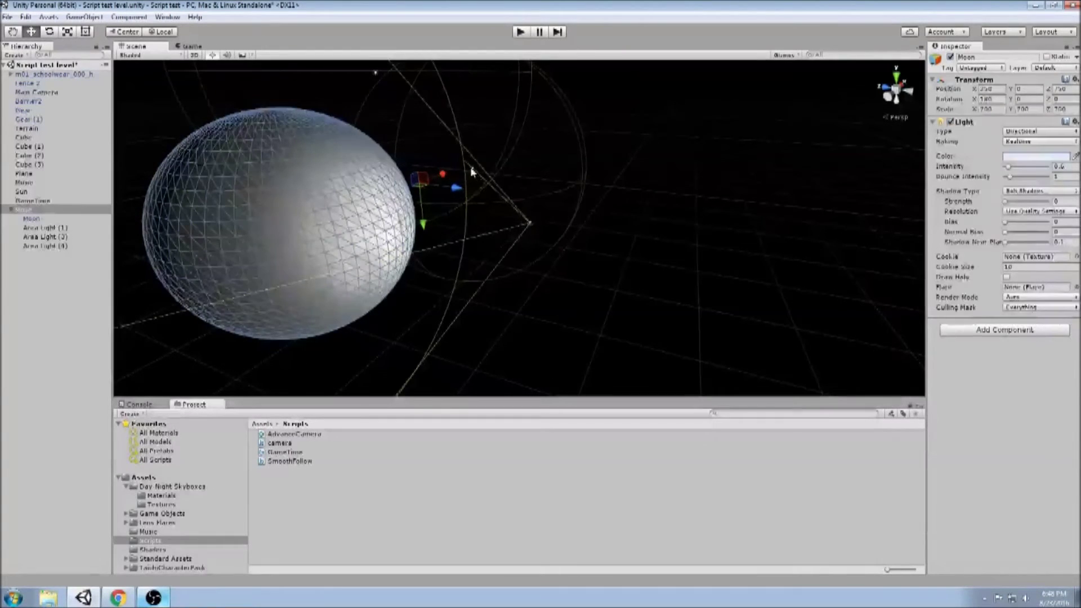
pyautogui.click(471, 168)
pyautogui.press('Delete')
pyautogui.click(375, 73)
pyautogui.press('Delete')
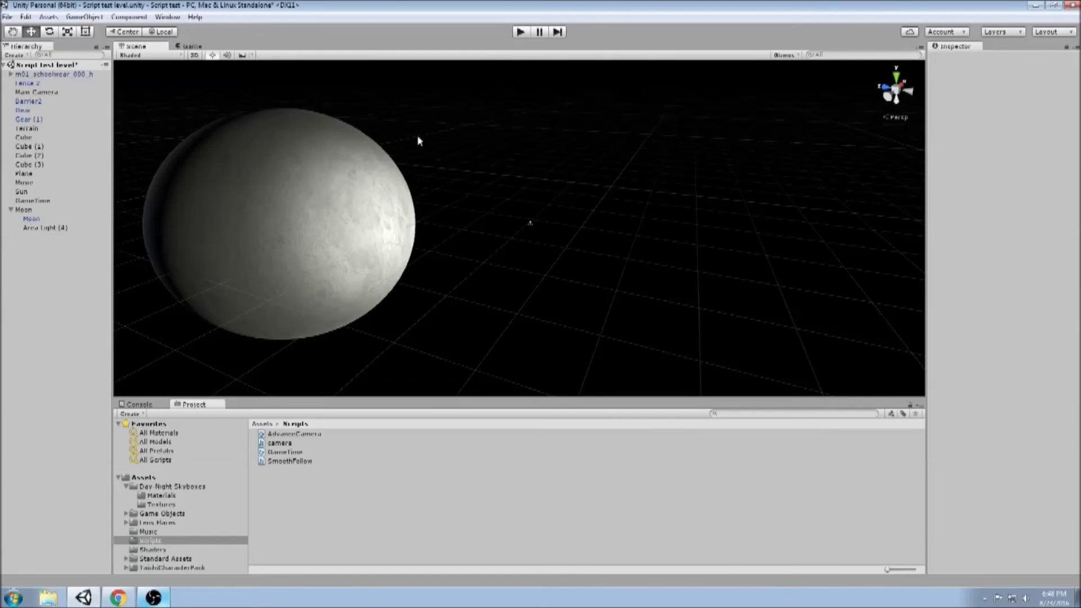